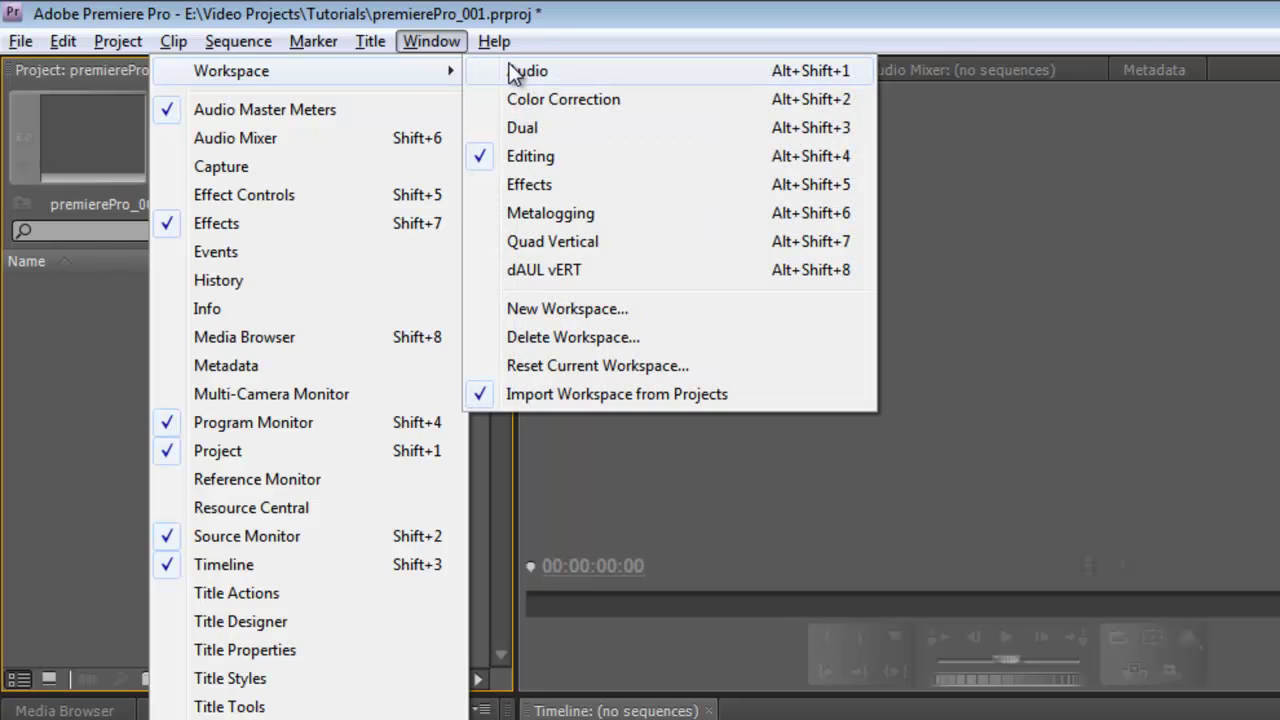
Choose the Editing workspace from Window > Workspace.
{"action": "left_click", "coordinate": [529, 155]}
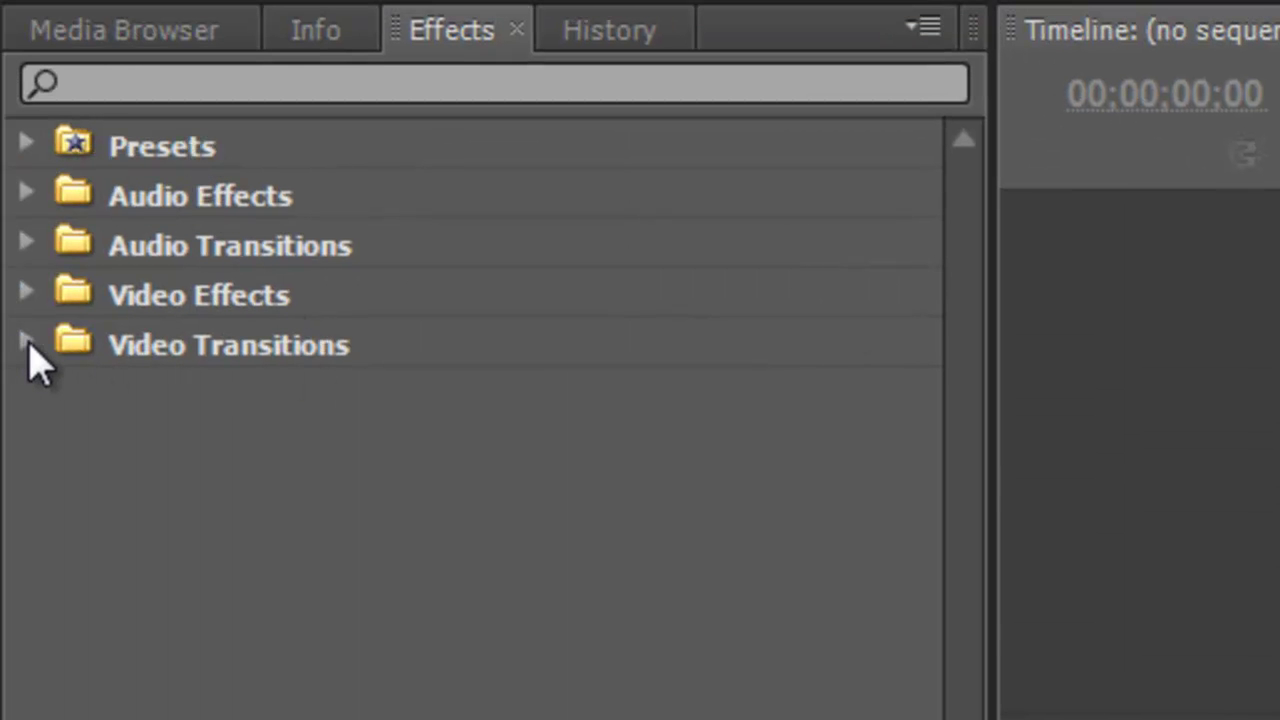
{"action": "left_click", "coordinate": [27, 343]}
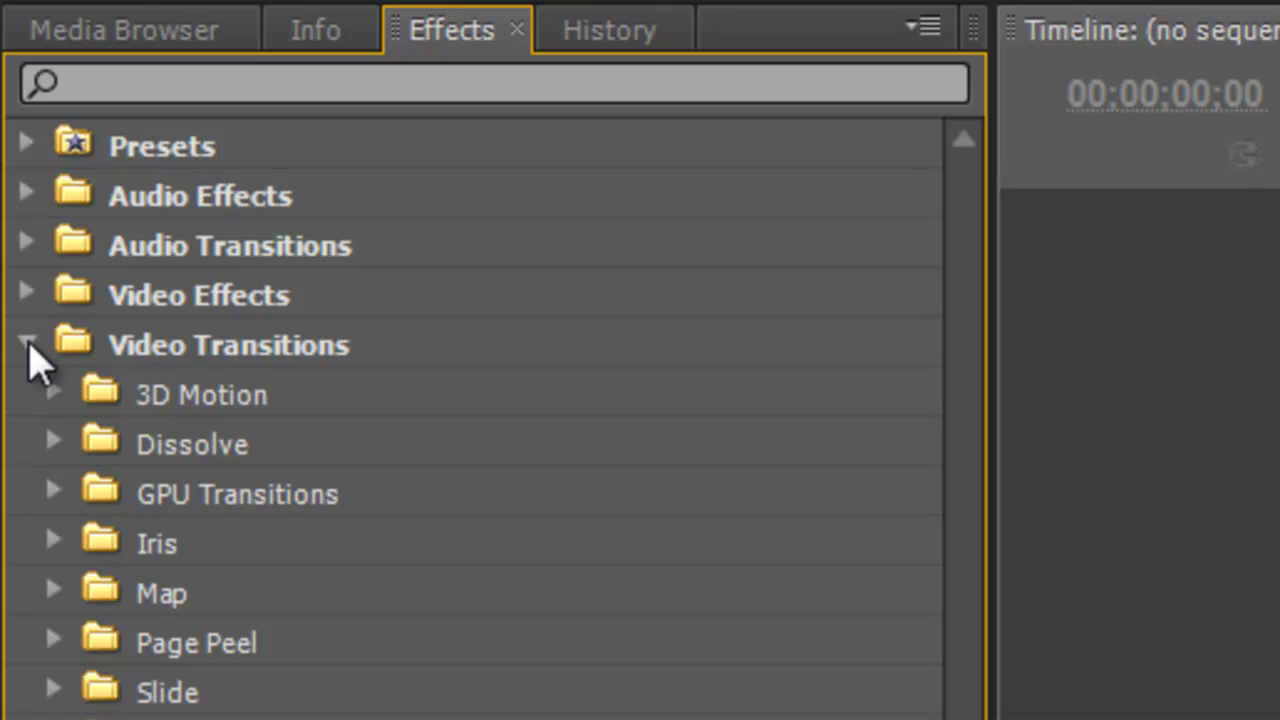
{"action": "left_click", "coordinate": [27, 343]}
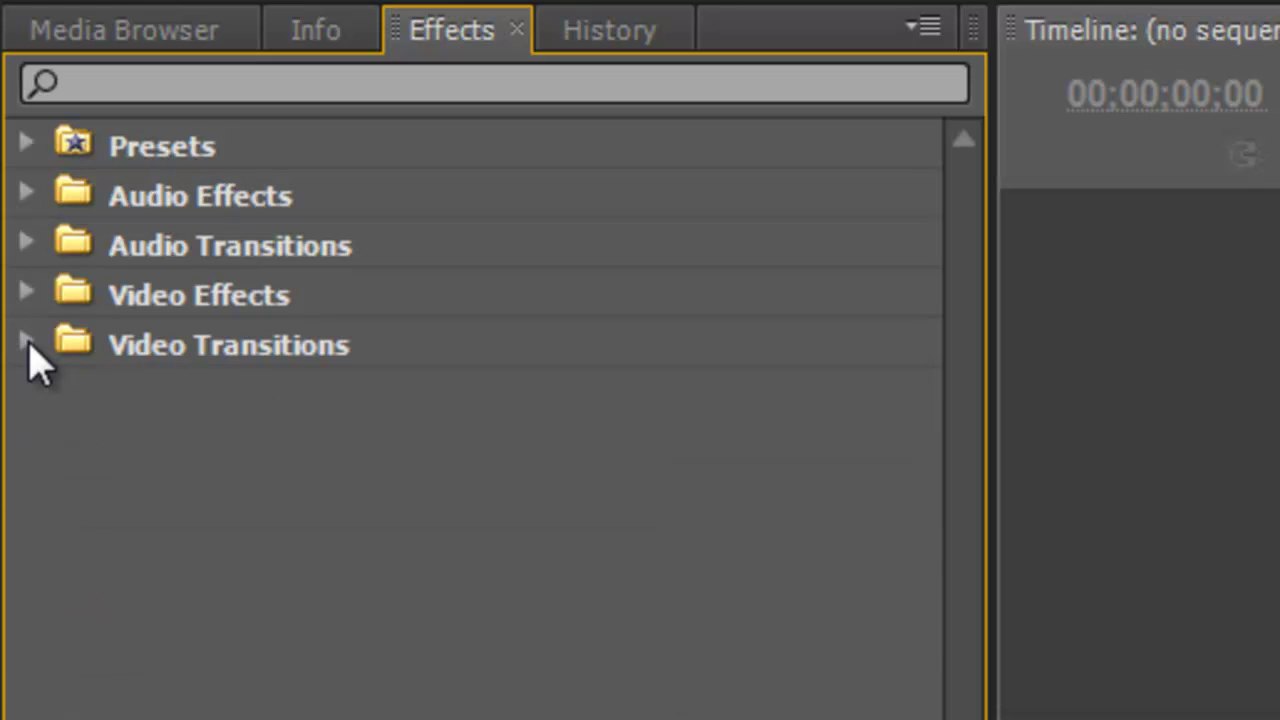
{"action": "left_click", "coordinate": [28, 294]}
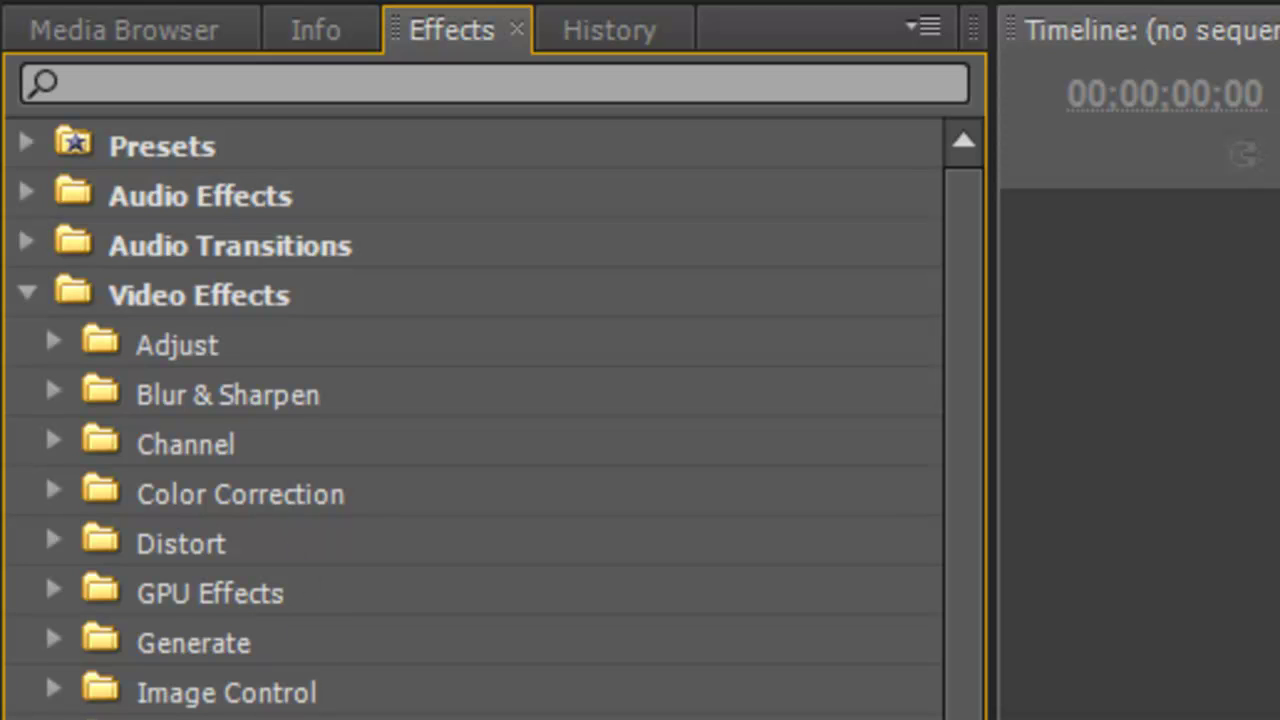
{"action": "left_click", "coordinate": [24, 296]}
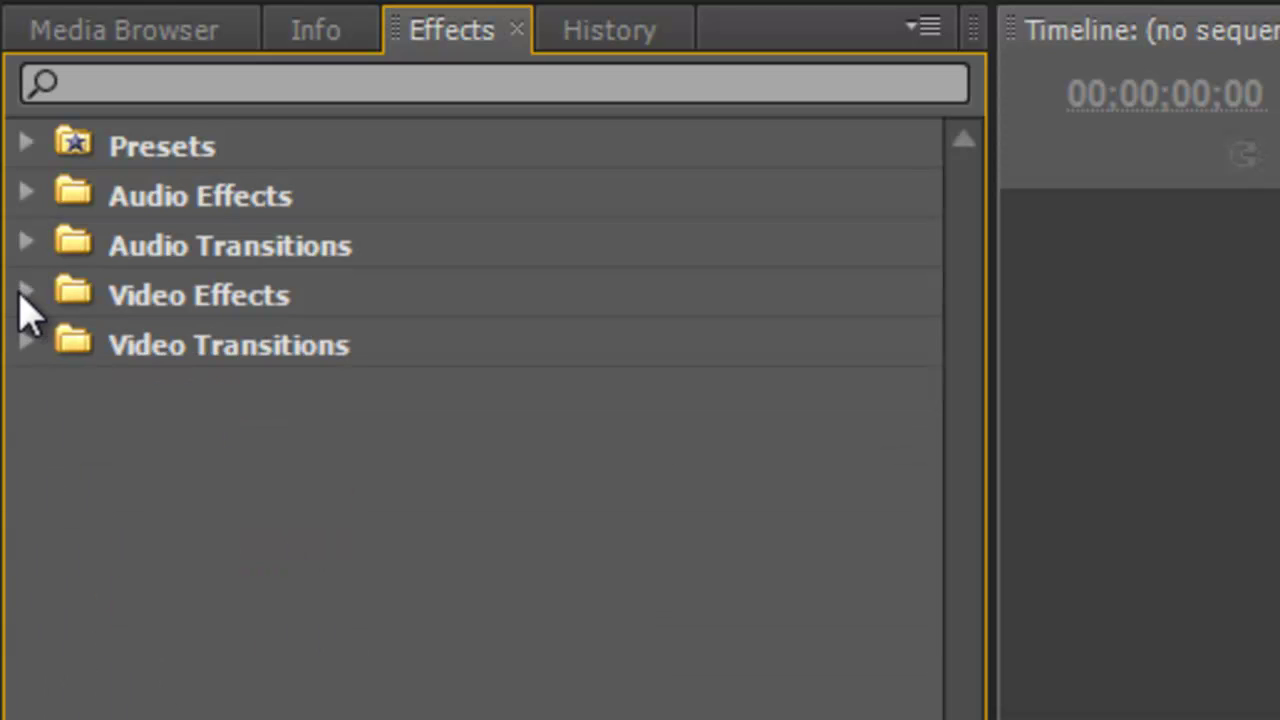
{"action": "left_click", "coordinate": [25, 244]}
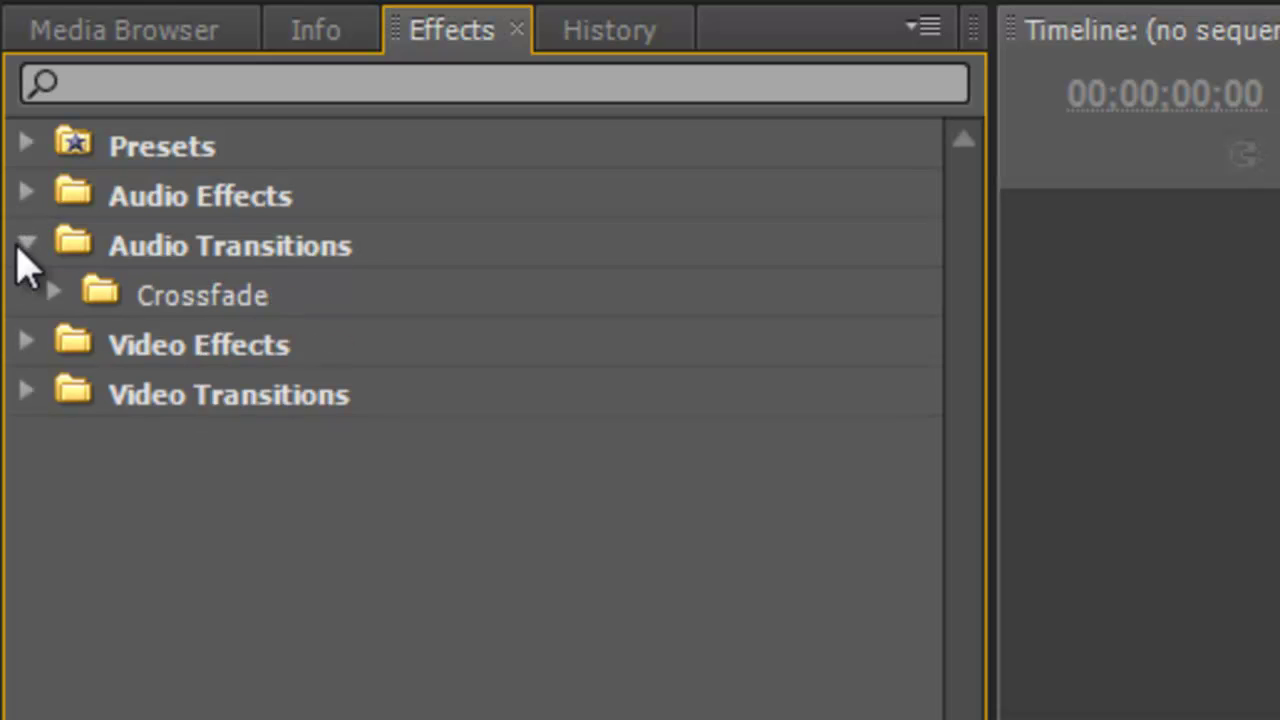
{"action": "left_click", "coordinate": [22, 246]}
{"action": "left_click", "coordinate": [26, 196]}
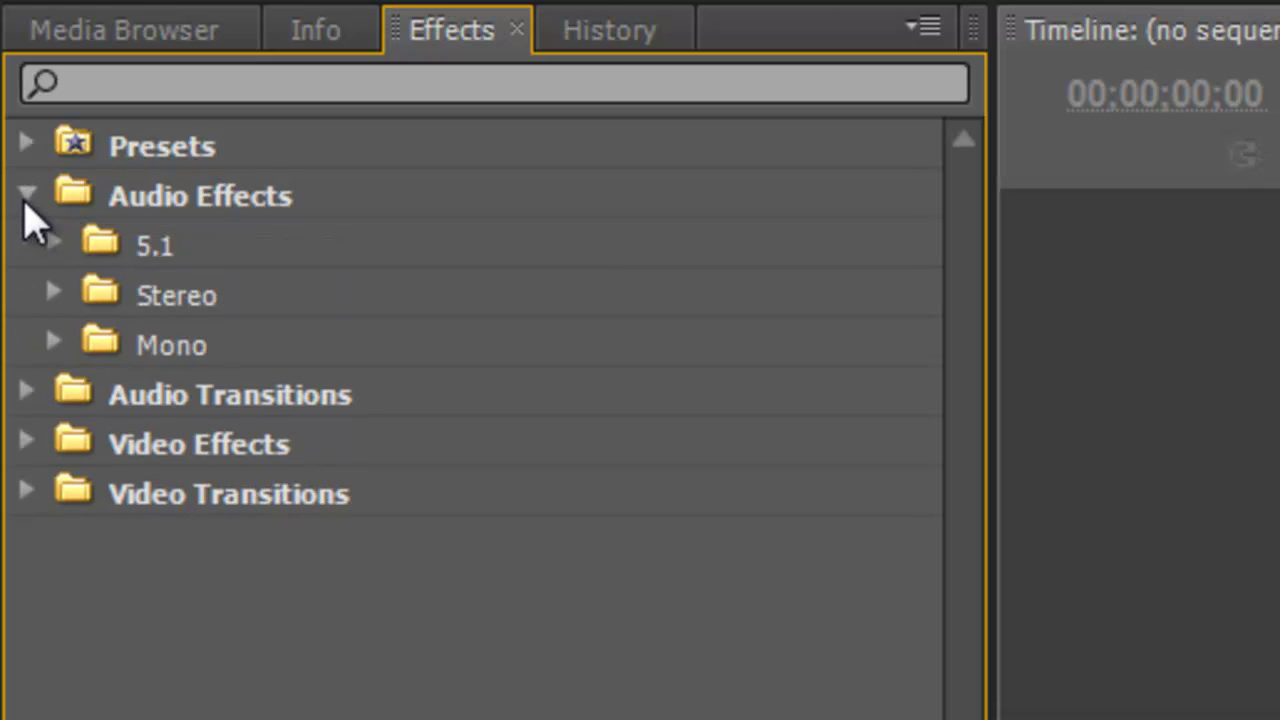
{"action": "left_click", "coordinate": [26, 196]}
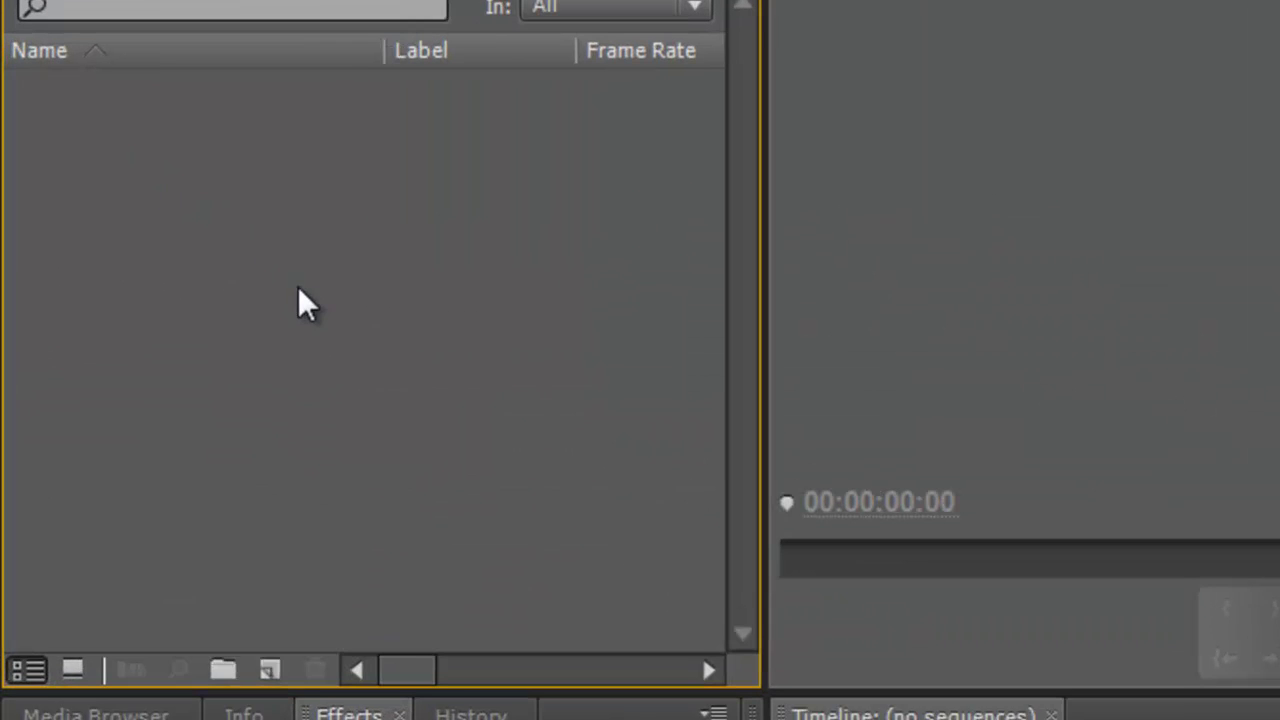
Import MVI_3073.MOV into the project through the Project panel's Import command.
{"action": "right_click", "coordinate": [103, 216]}
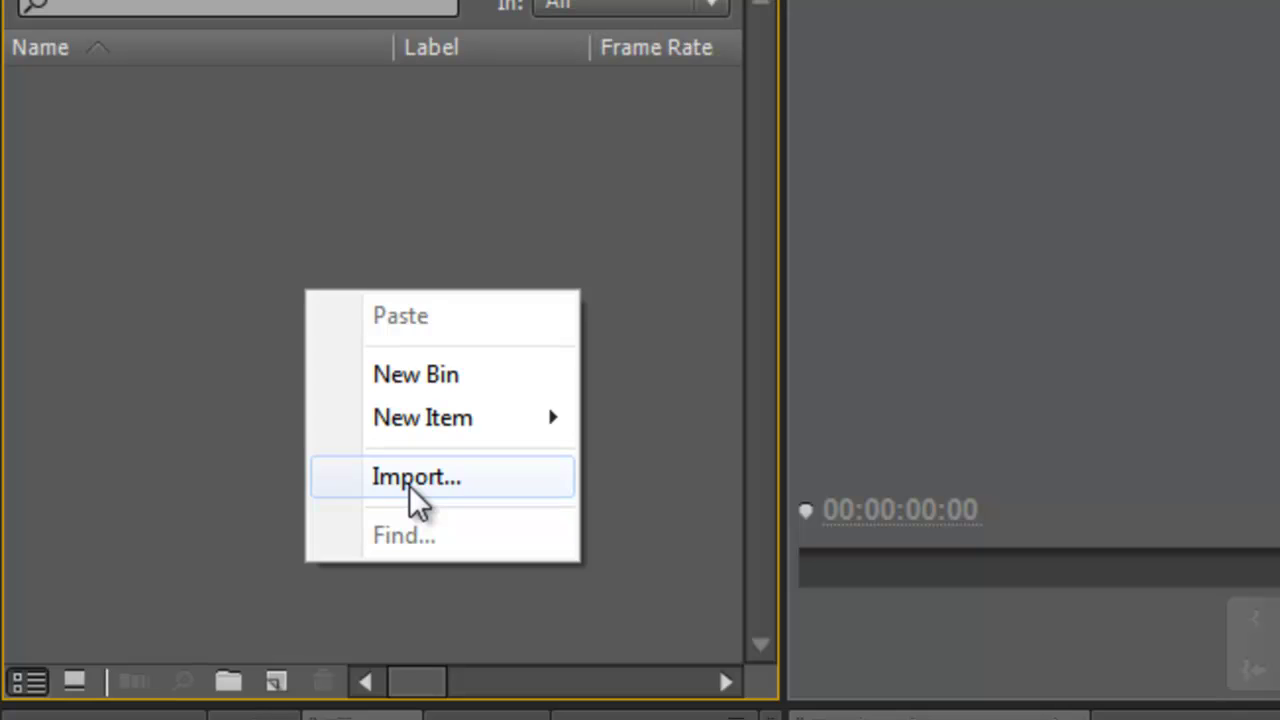
{"action": "left_click", "coordinate": [179, 300]}
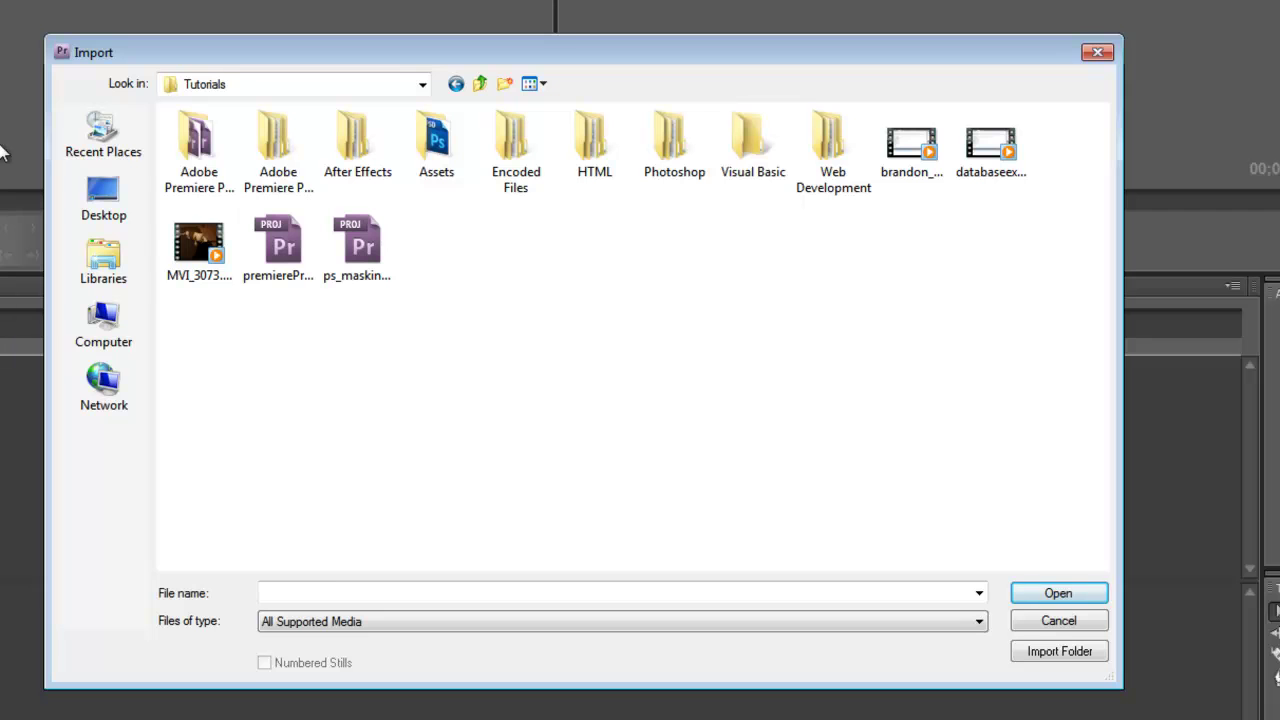
{"action": "left_click", "coordinate": [199, 268]}
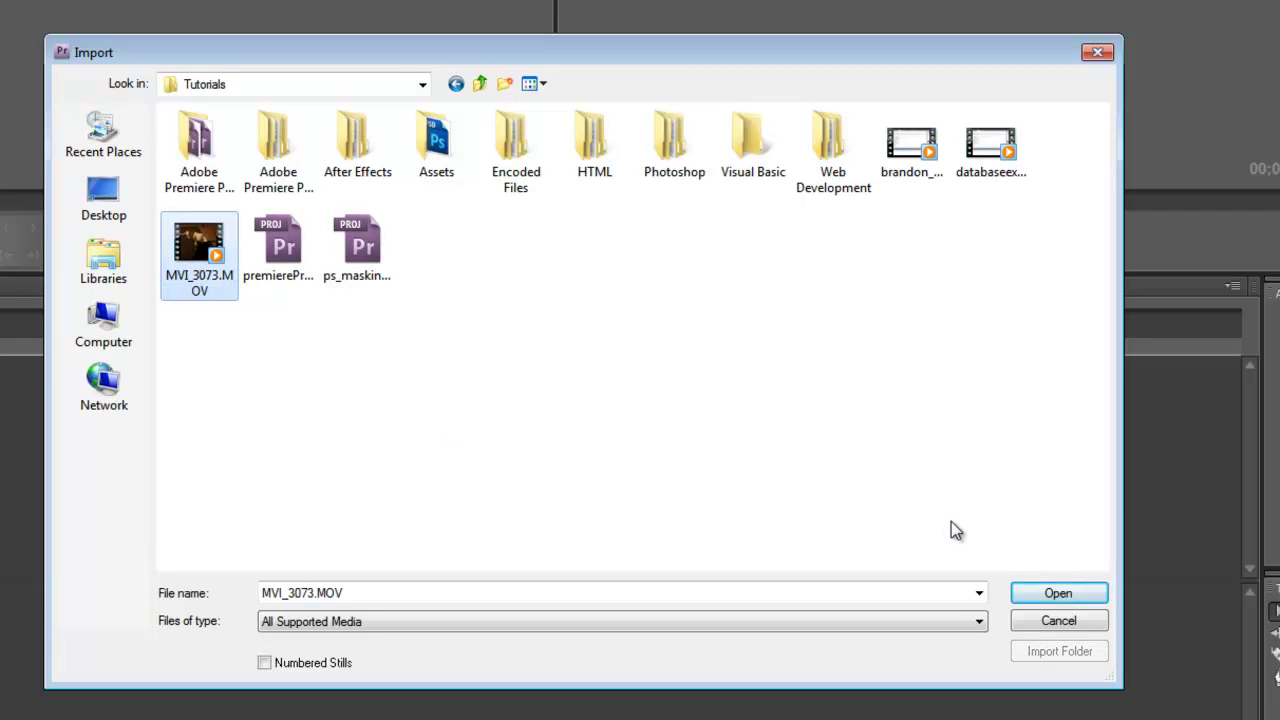
{"action": "left_click", "coordinate": [1047, 598]}
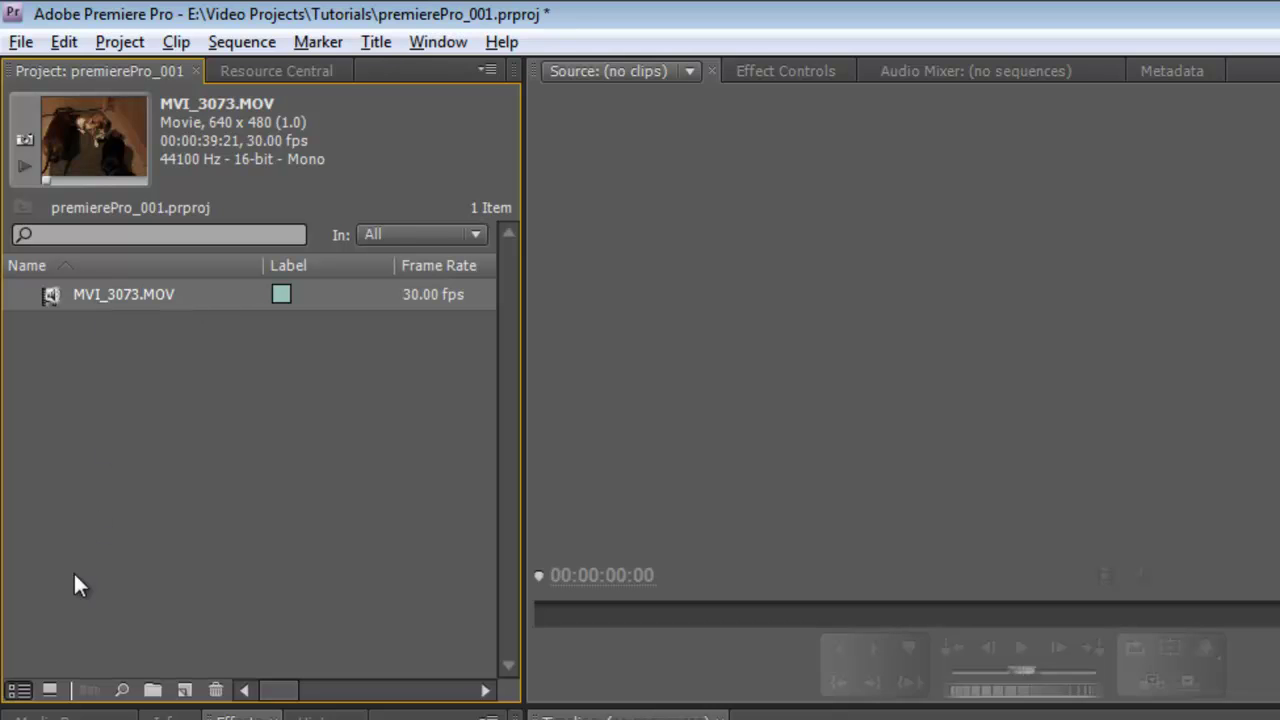
Show MVI_3073.MOV as a thumbnail in Icon View, select it, then return to List View.
{"action": "left_click", "coordinate": [52, 691]}
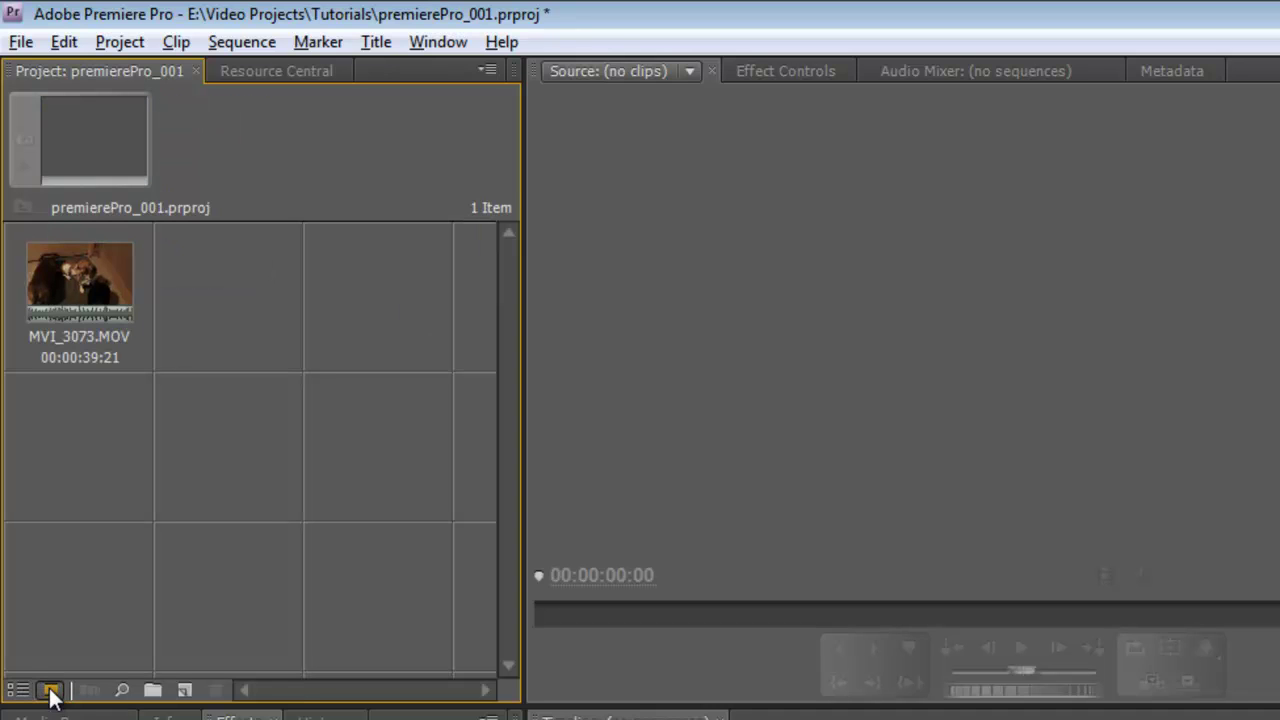
{"action": "left_click", "coordinate": [99, 281]}
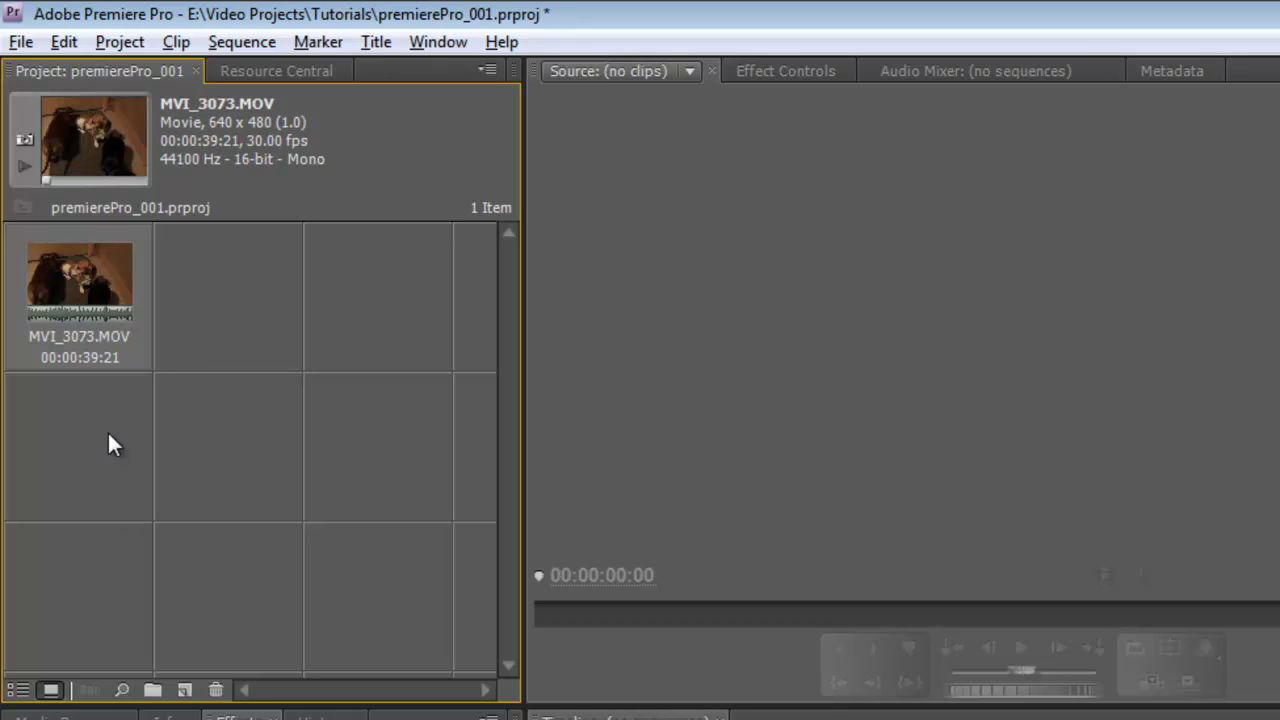
{"action": "left_click", "coordinate": [18, 690]}
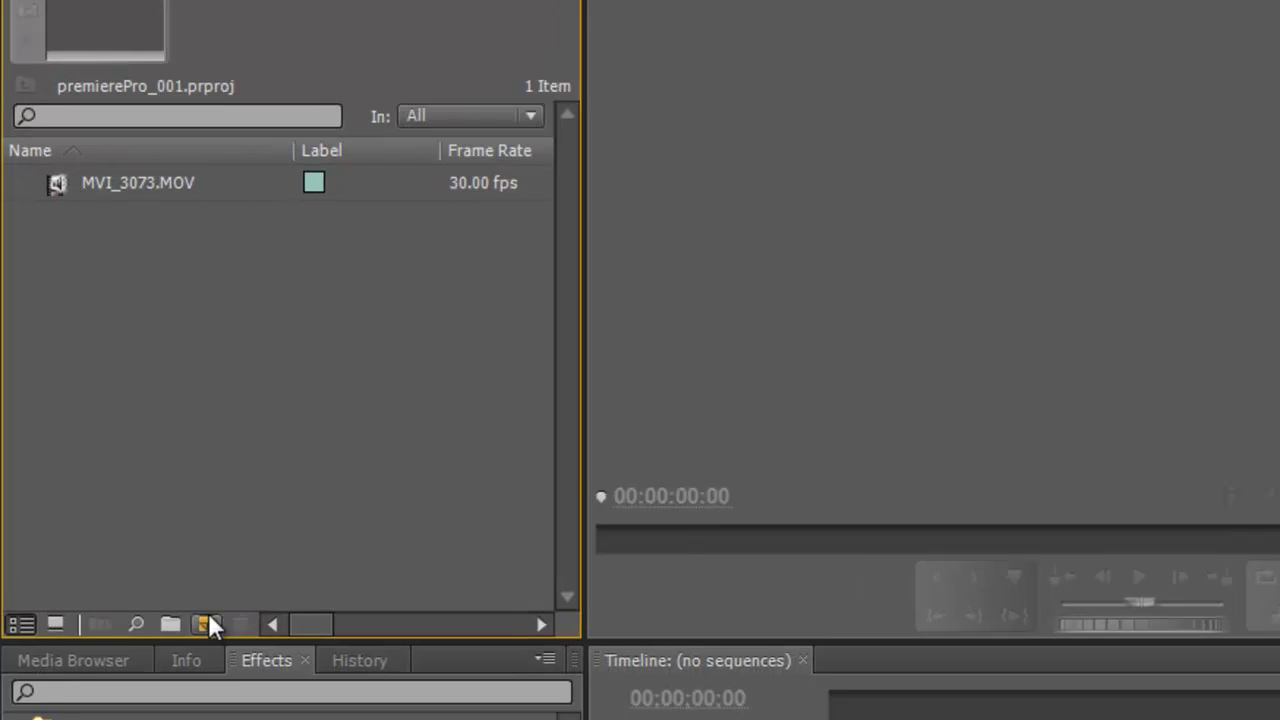
Start a new sequence and name it Lesson_001.
{"action": "left_click", "coordinate": [184, 690]}
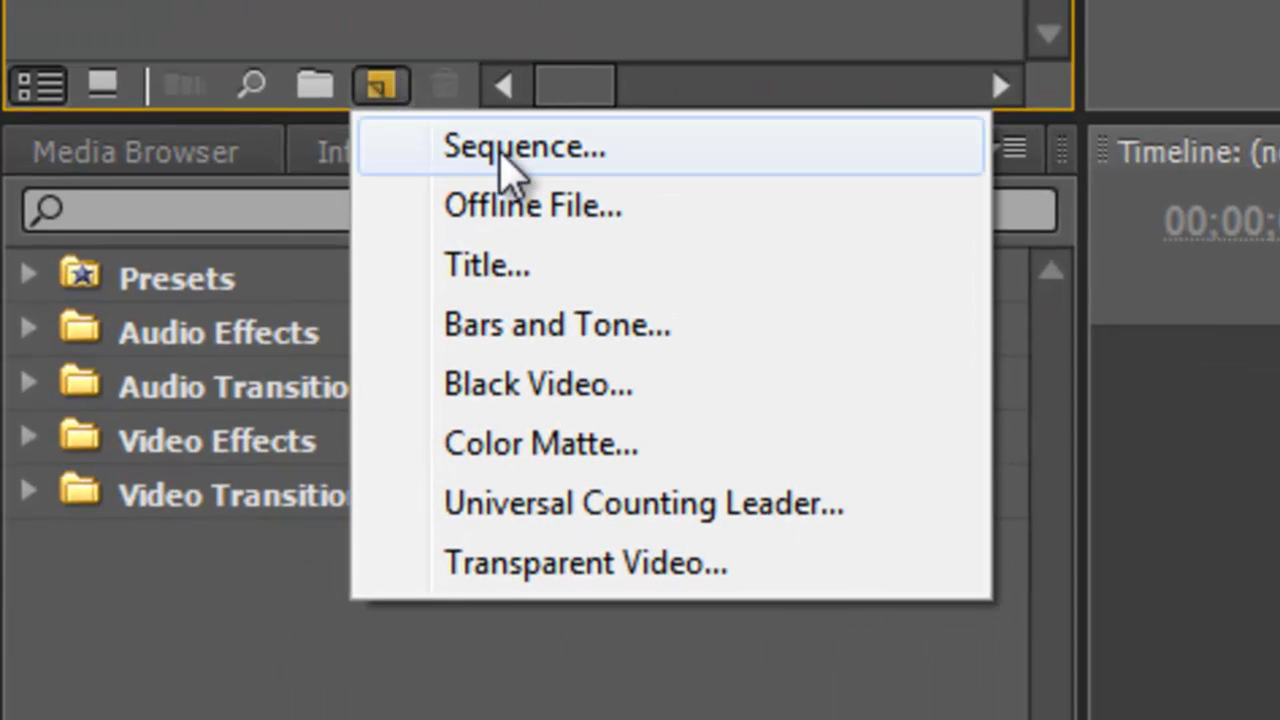
{"action": "left_click", "coordinate": [500, 158]}
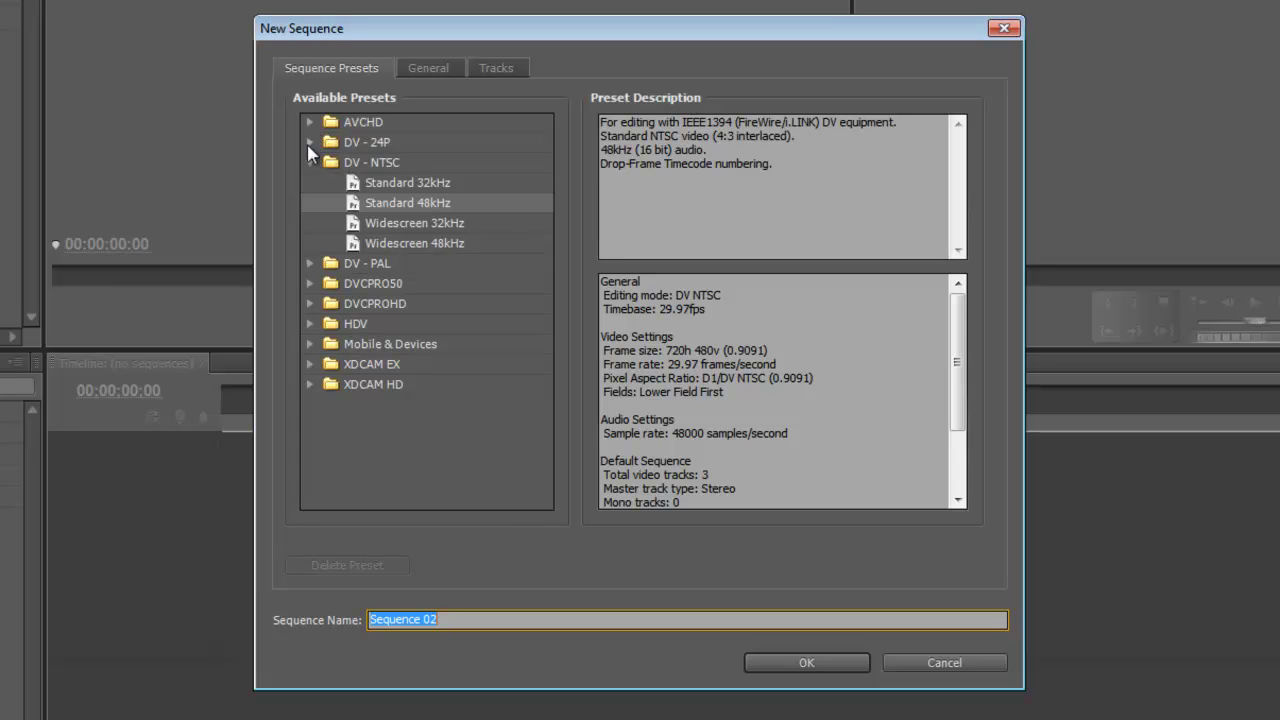
{"action": "left_click", "coordinate": [308, 142]}
{"action": "left_click", "coordinate": [309, 142]}
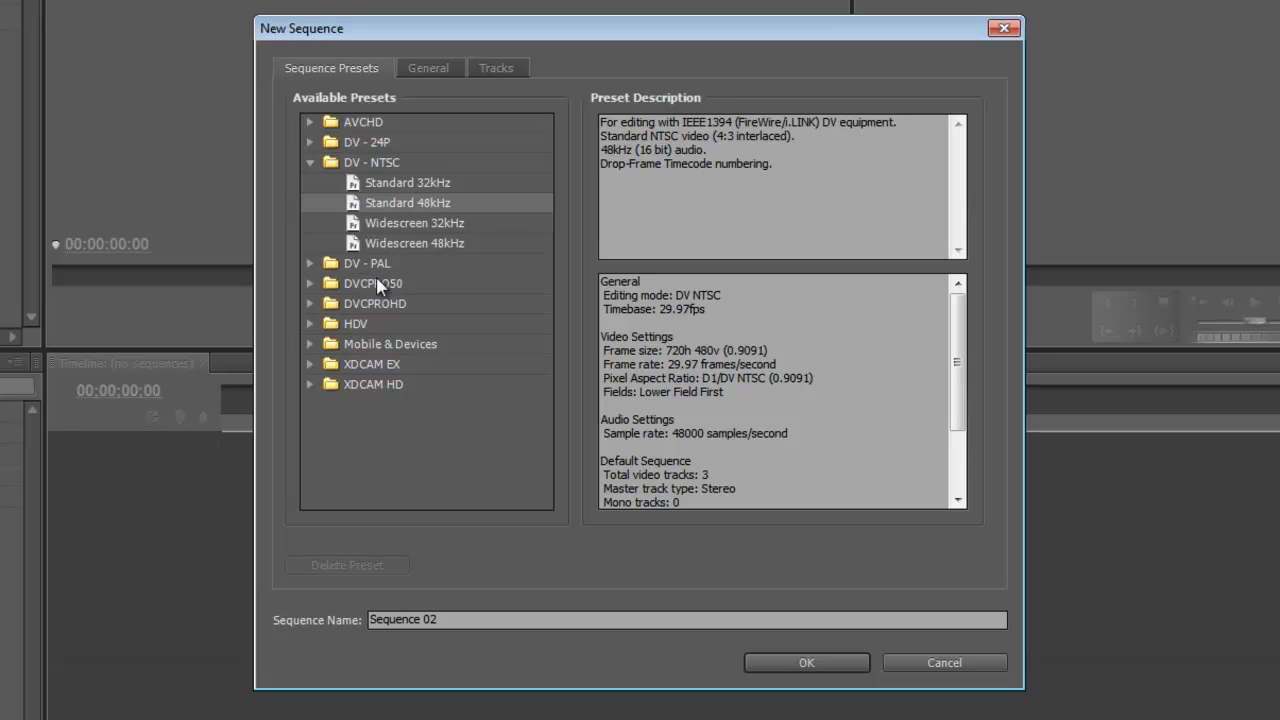
{"action": "left_click", "coordinate": [450, 620]}
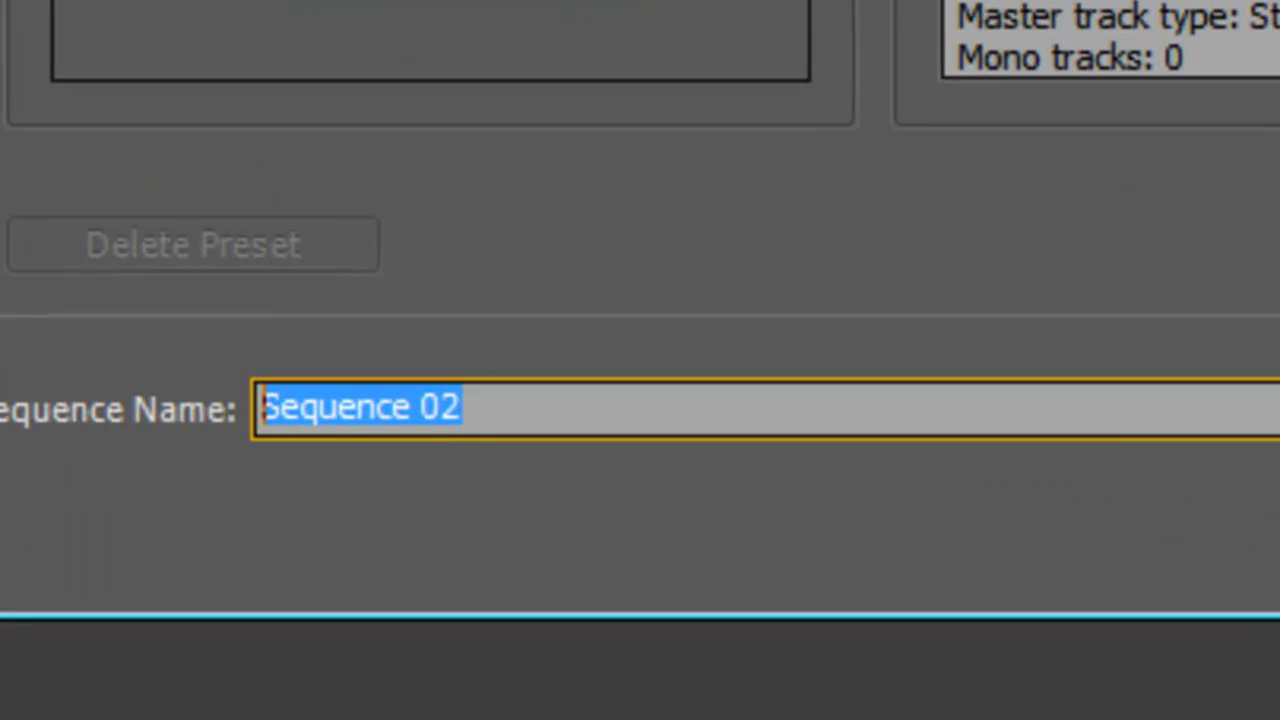
{"action": "type", "text": "Lesson_00"}
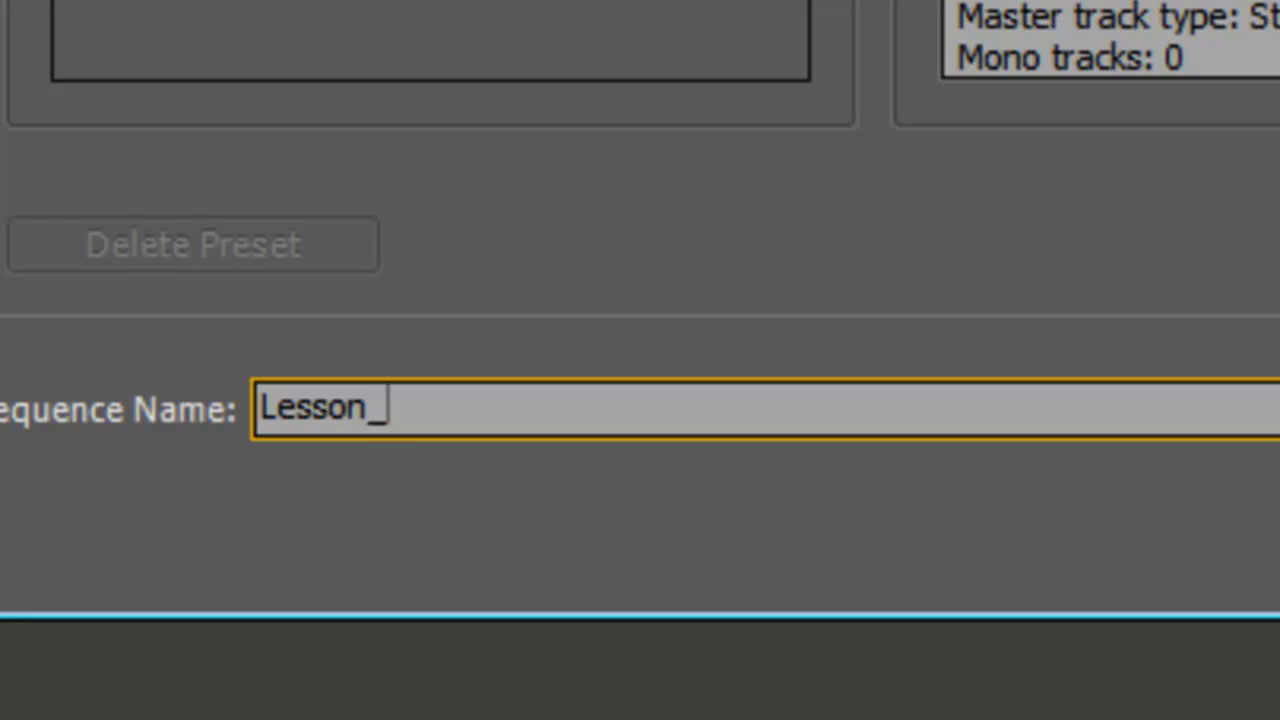
{"action": "type", "text": "1"}
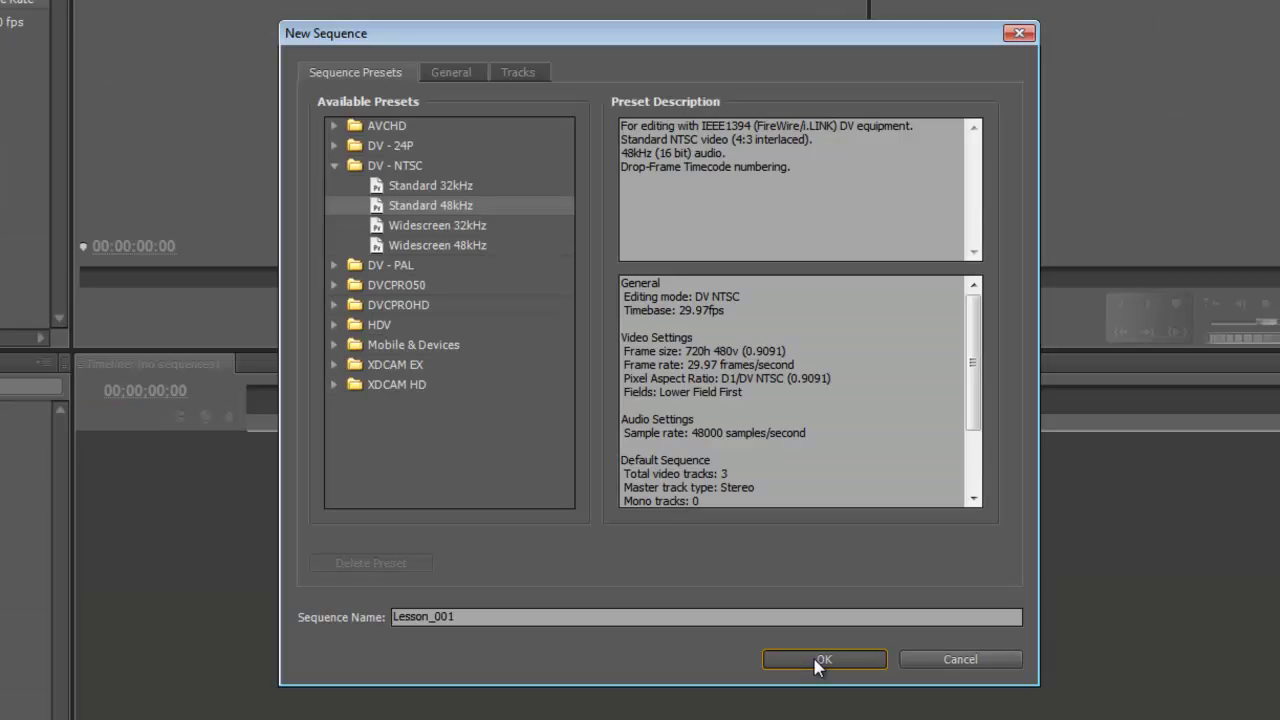
Set 44100 Hz audio with one video and one stereo audio track, then create the sequence.
{"action": "left_click", "coordinate": [450, 74]}
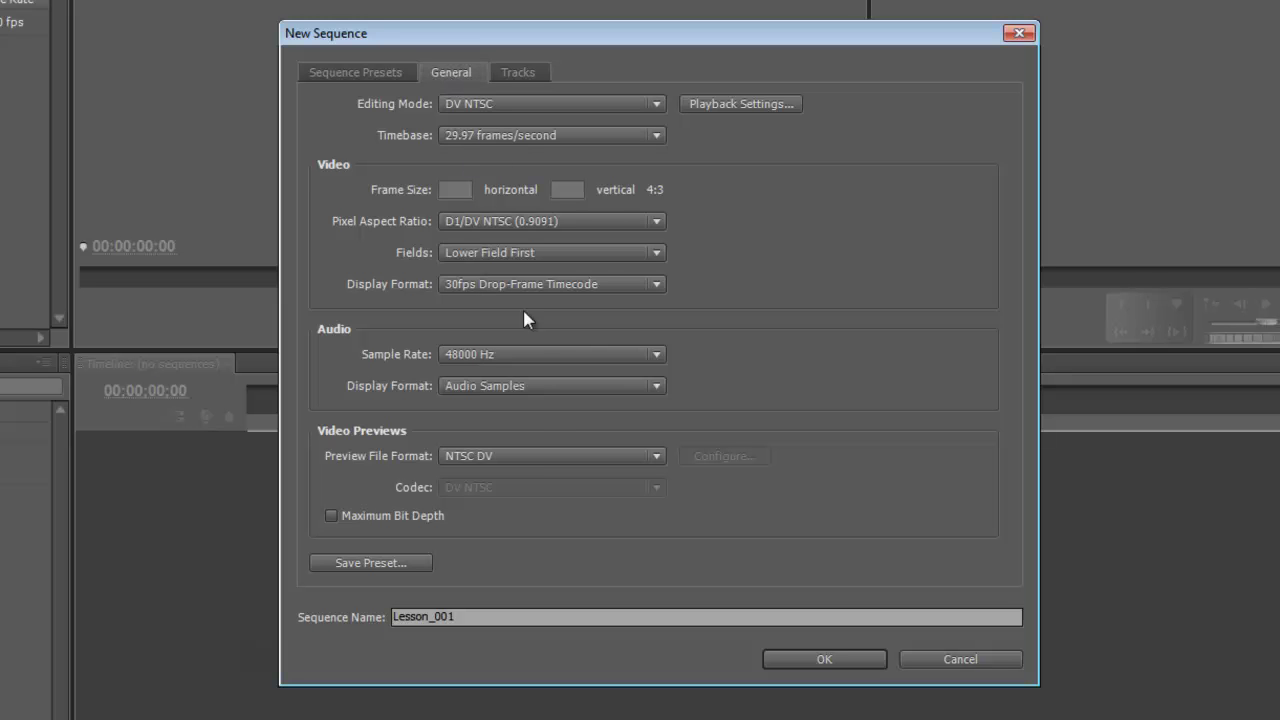
{"action": "left_click", "coordinate": [520, 357]}
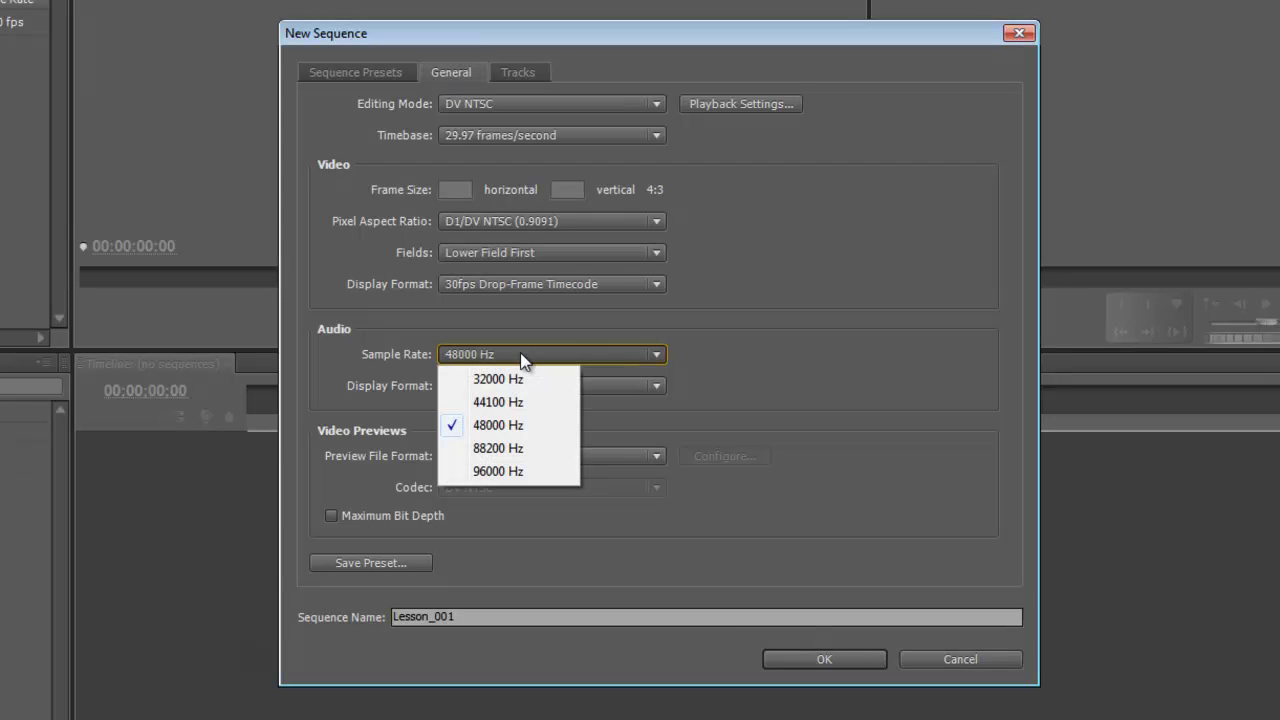
{"action": "left_click", "coordinate": [520, 402]}
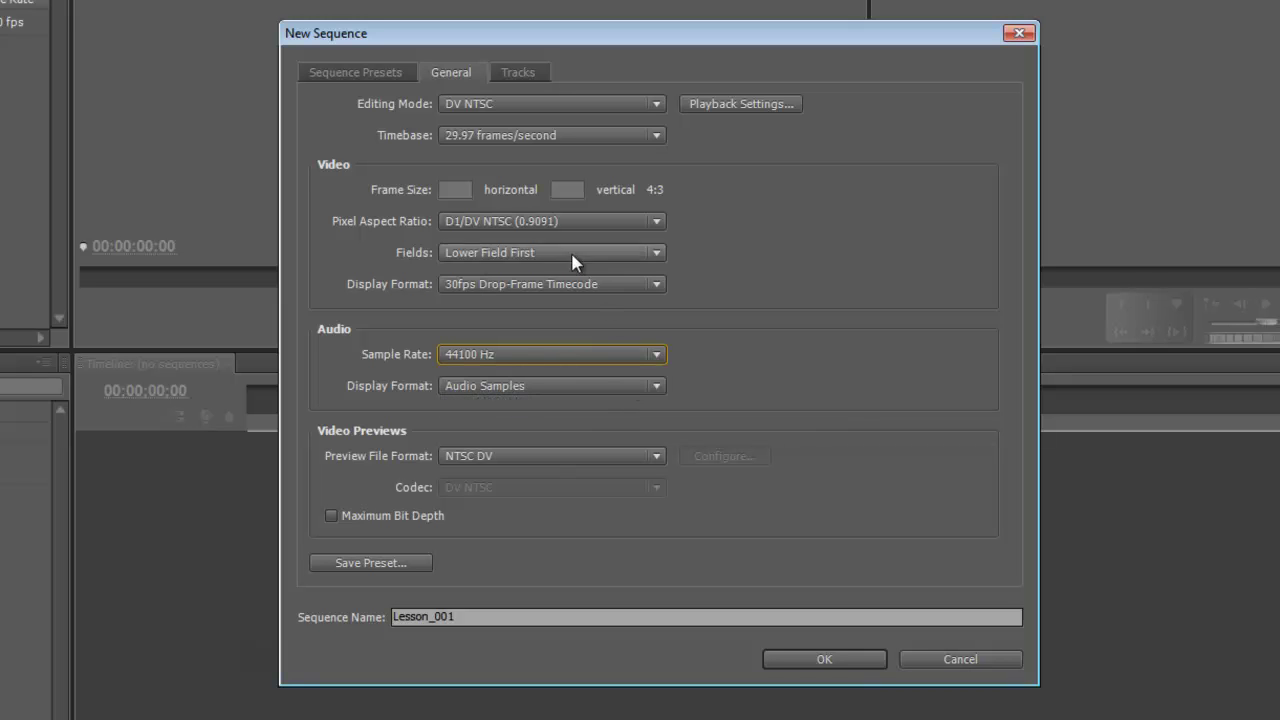
{"action": "left_click", "coordinate": [524, 74]}
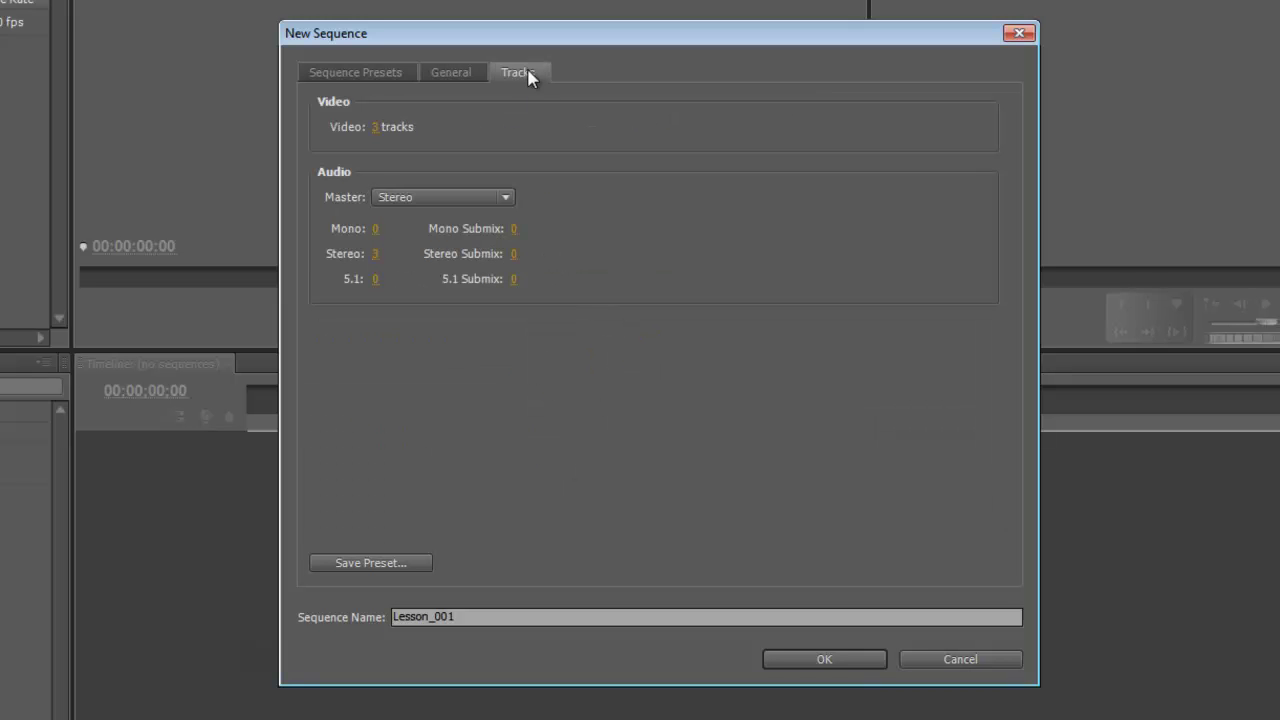
{"action": "left_click", "coordinate": [376, 128]}
{"action": "left_click", "coordinate": [374, 254]}
{"action": "type", "text": "1"}
{"action": "key", "text": "Return"}
{"action": "left_click", "coordinate": [817, 658]}
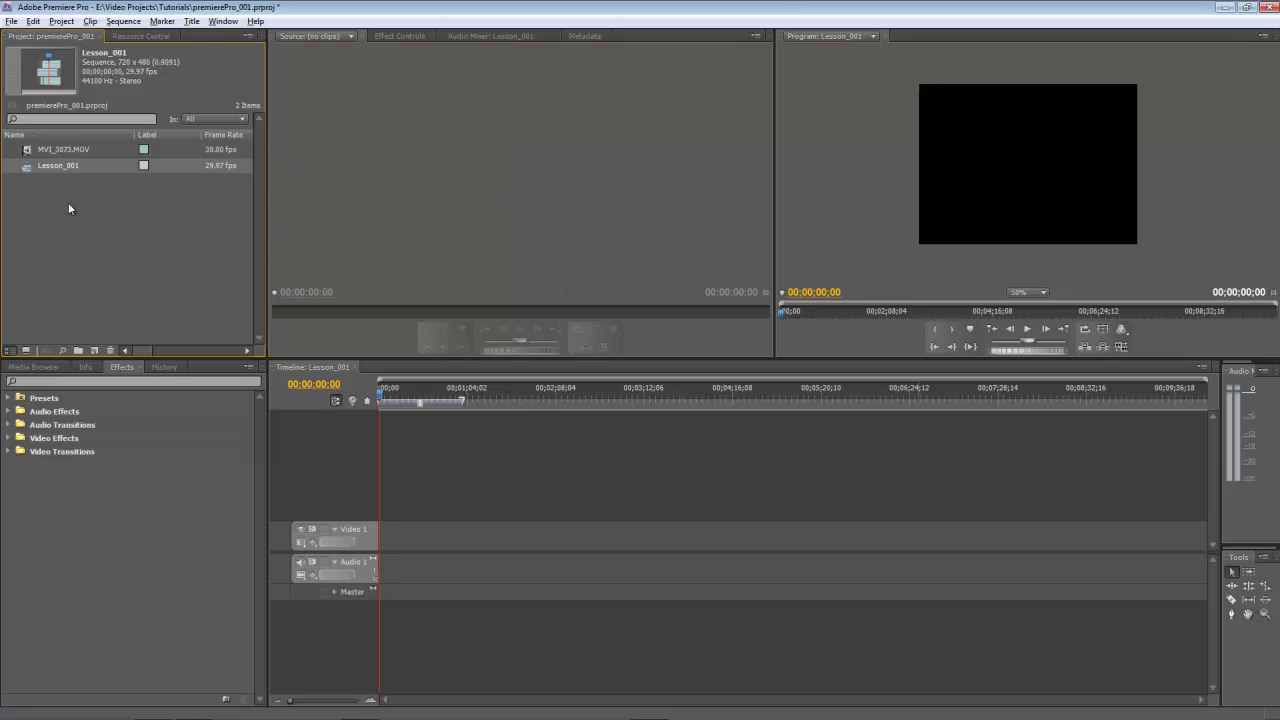
{"action": "left_click", "coordinate": [27, 152]}
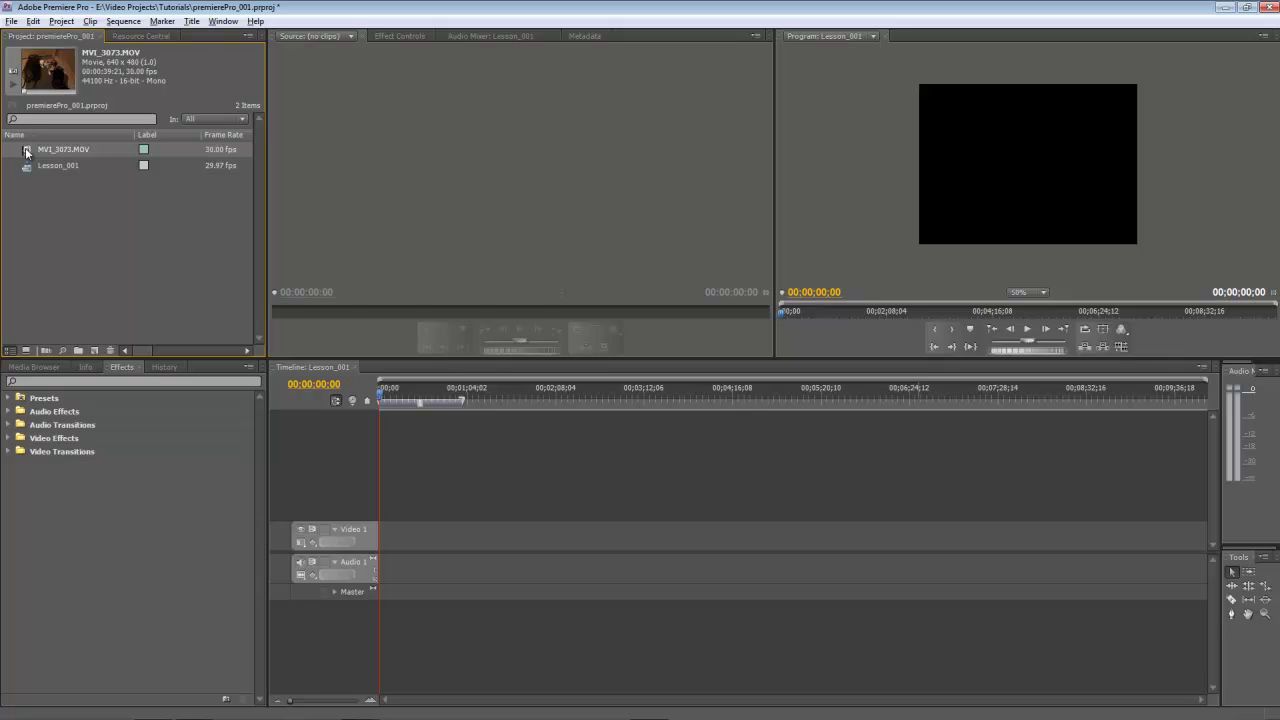
Load MVI_3073.MOV in the Source monitor, mark In at 00:00:04:25, then move to 00:00:16:16.
{"action": "double_click", "coordinate": [27, 152]}
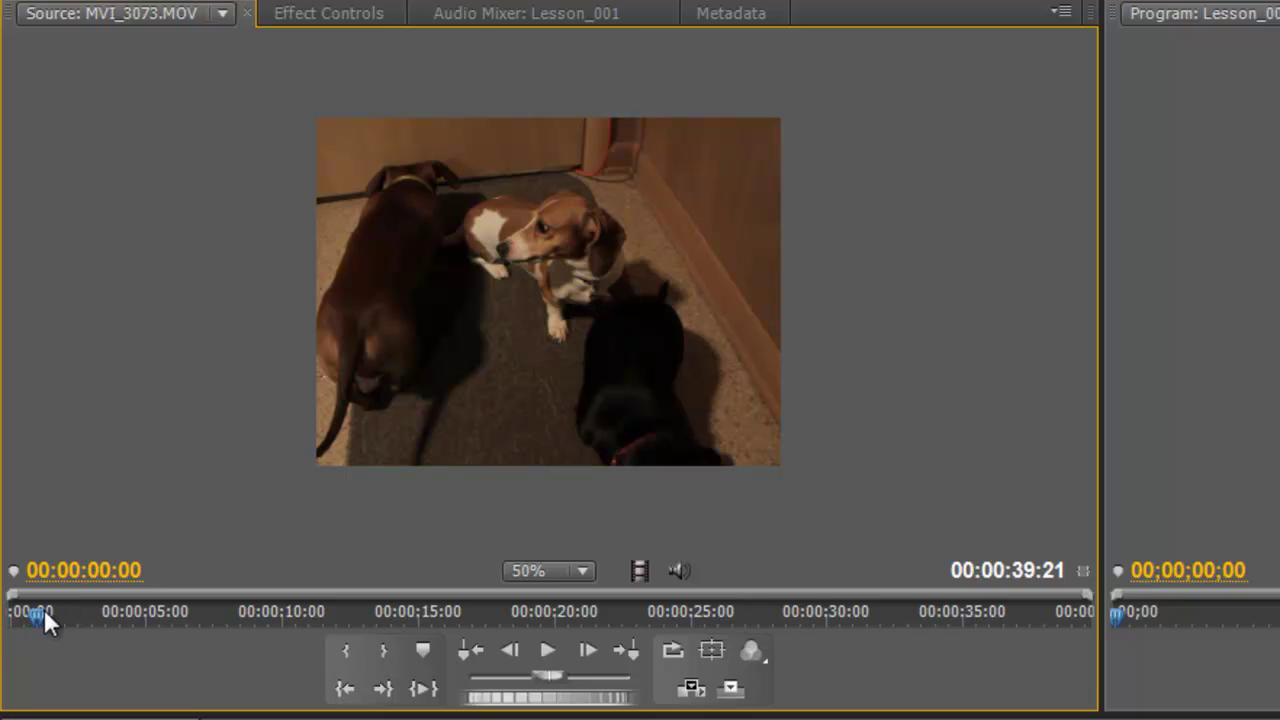
{"action": "left_click_drag", "start_coordinate": [44, 612], "coordinate": [12, 635]}
{"action": "left_click_drag", "start_coordinate": [12, 615], "coordinate": [144, 619]}
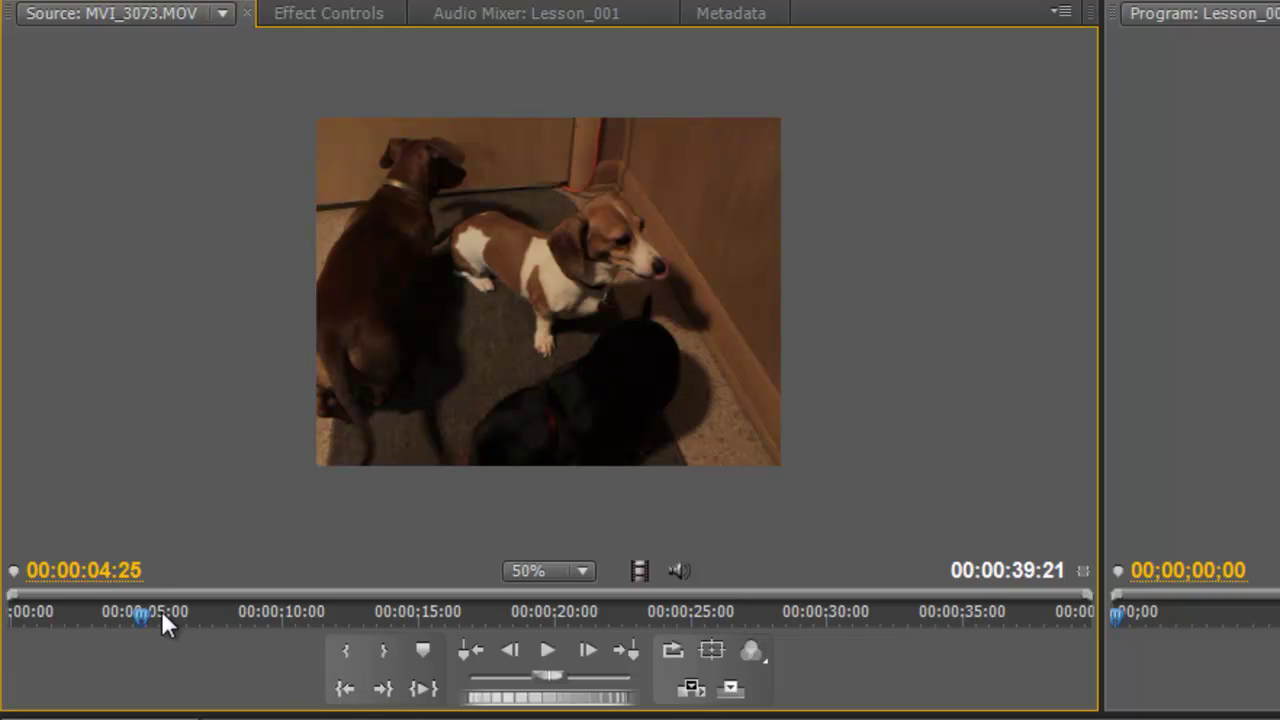
{"action": "left_click", "coordinate": [347, 650]}
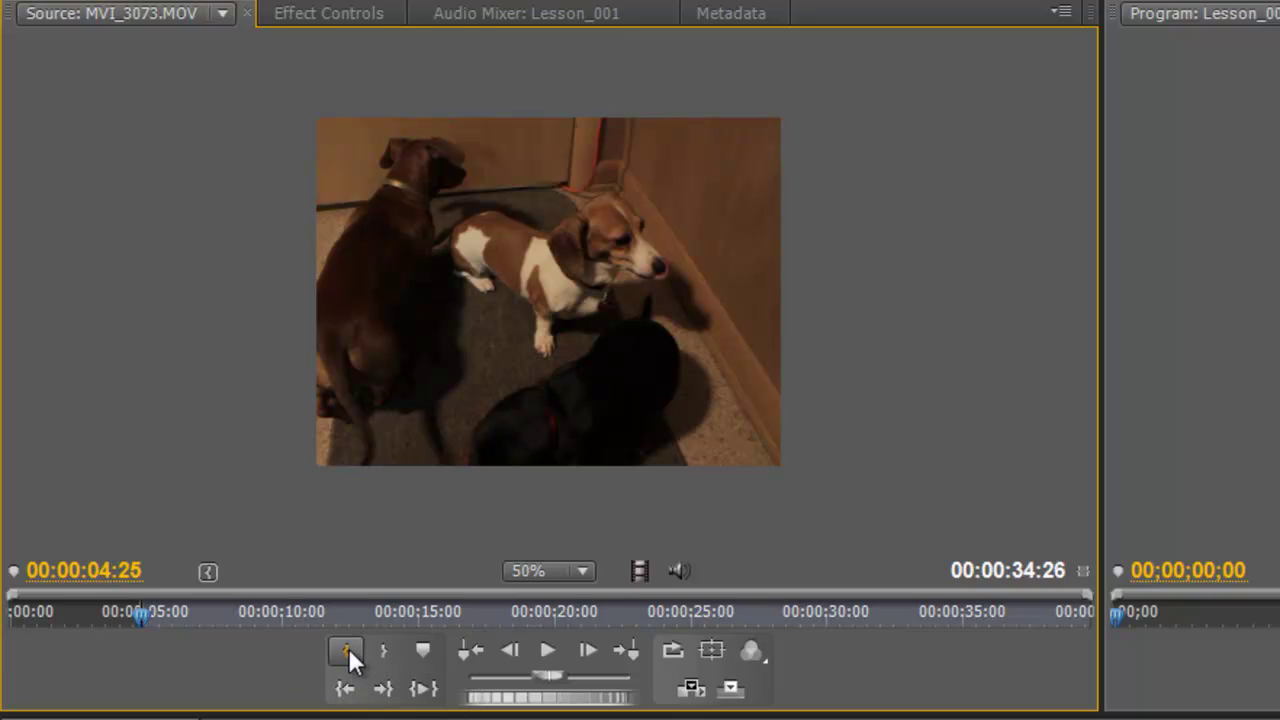
{"action": "left_click_drag", "start_coordinate": [140, 617], "coordinate": [459, 613]}
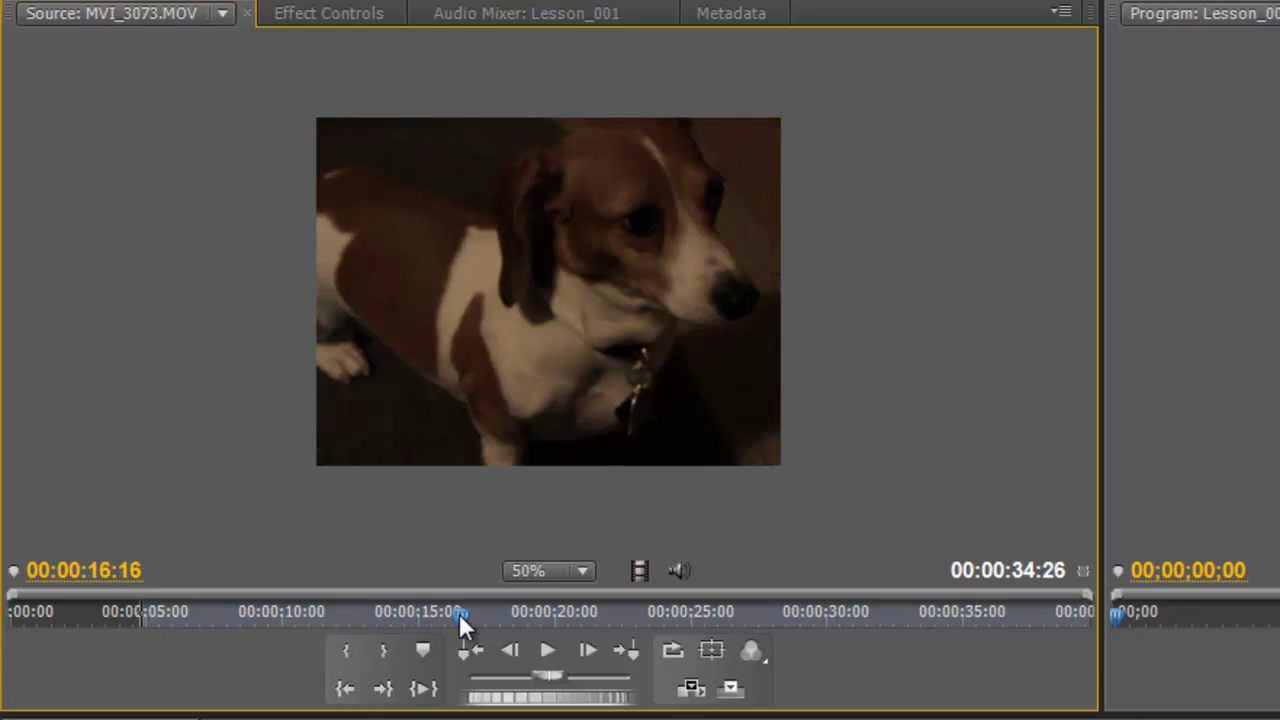
Mark Out at 00:00:16:16 and place the clip at the sequence start on Video 1 and Audio 2.
{"action": "left_click", "coordinate": [382, 652]}
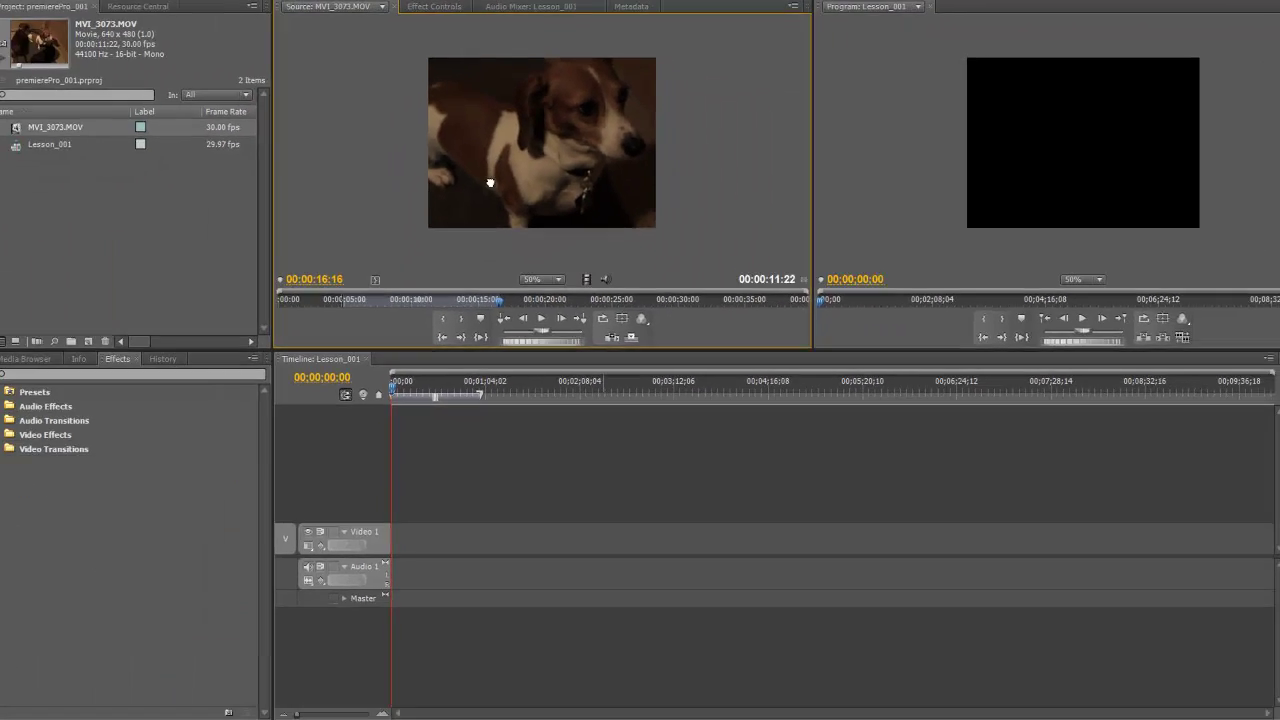
{"action": "left_click_drag", "start_coordinate": [490, 183], "coordinate": [391, 544]}
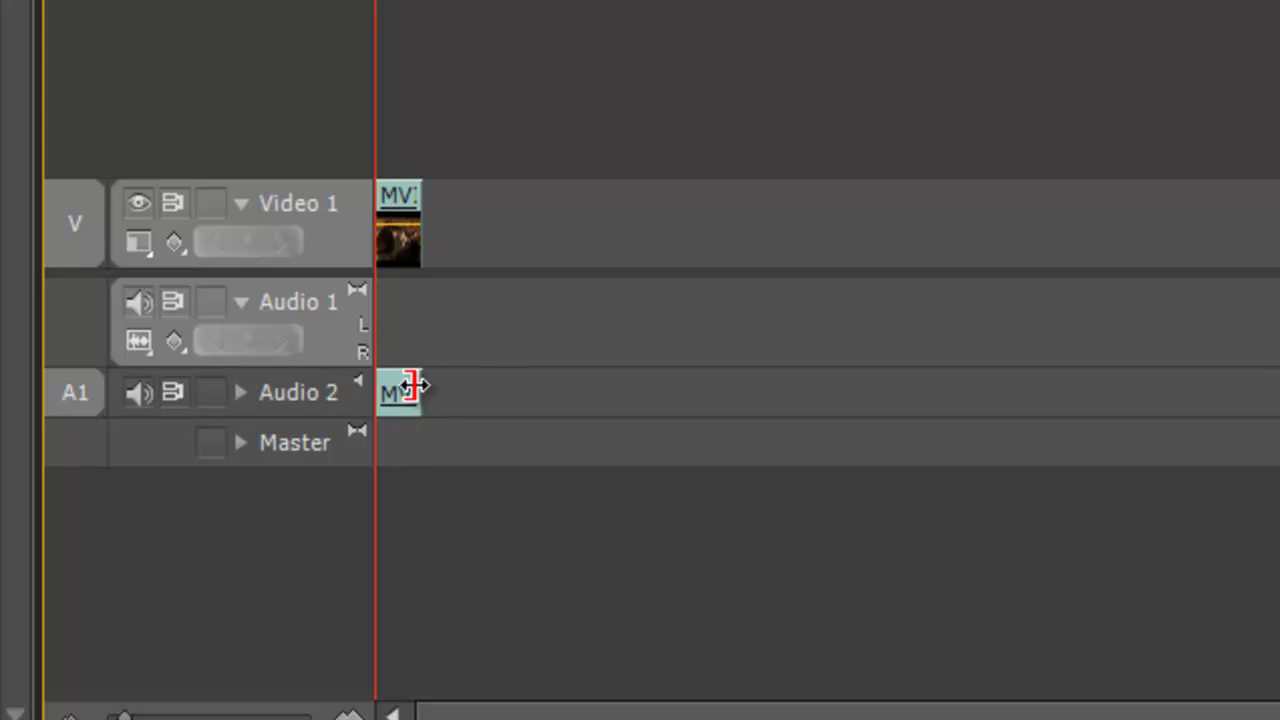
{"action": "left_click", "coordinate": [409, 195]}
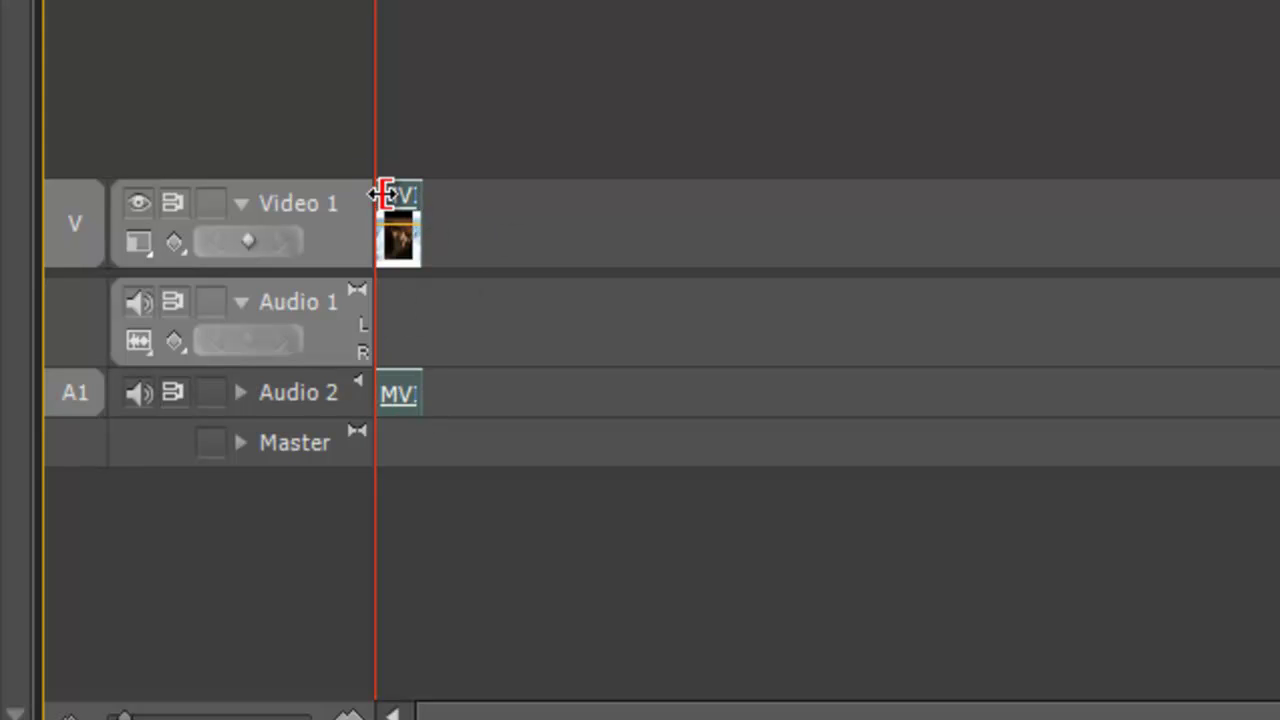
{"action": "left_click_drag", "start_coordinate": [266, 240], "coordinate": [287, 240]}
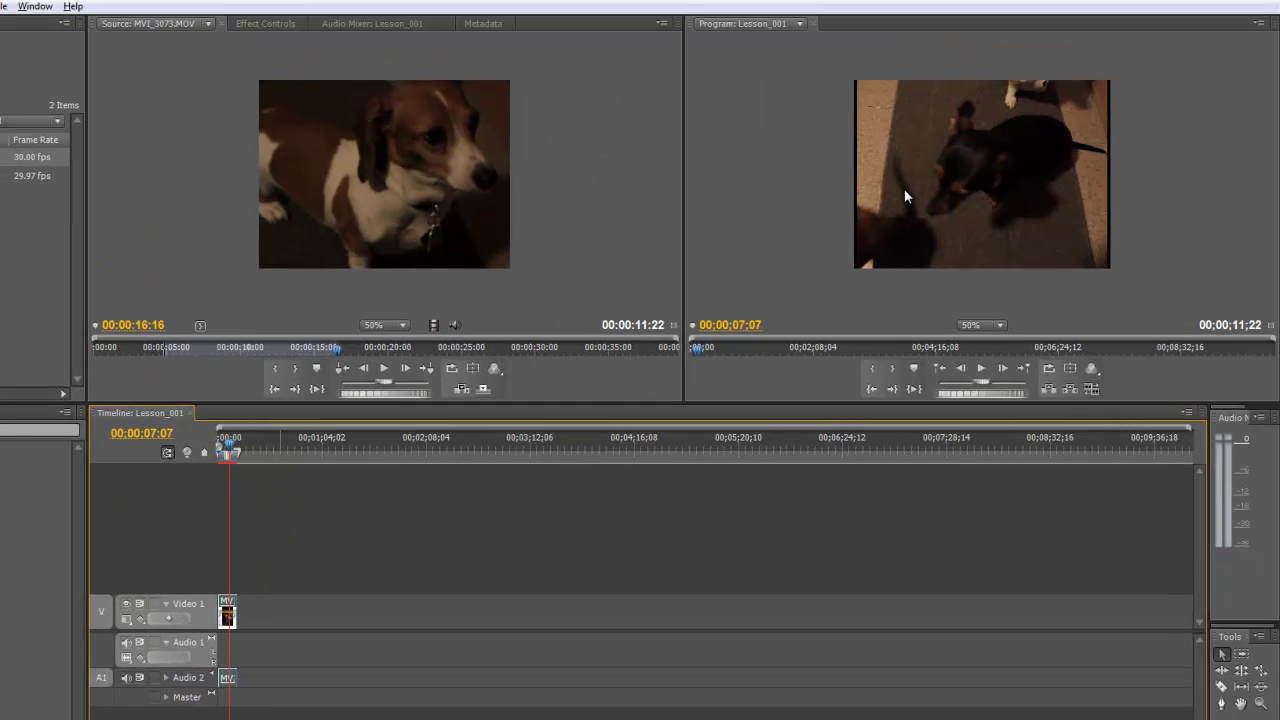
Zoom the timeline and trim the clip's start and end edges, leaving a 09;04 sequence.
{"action": "key", "text": "Home"}
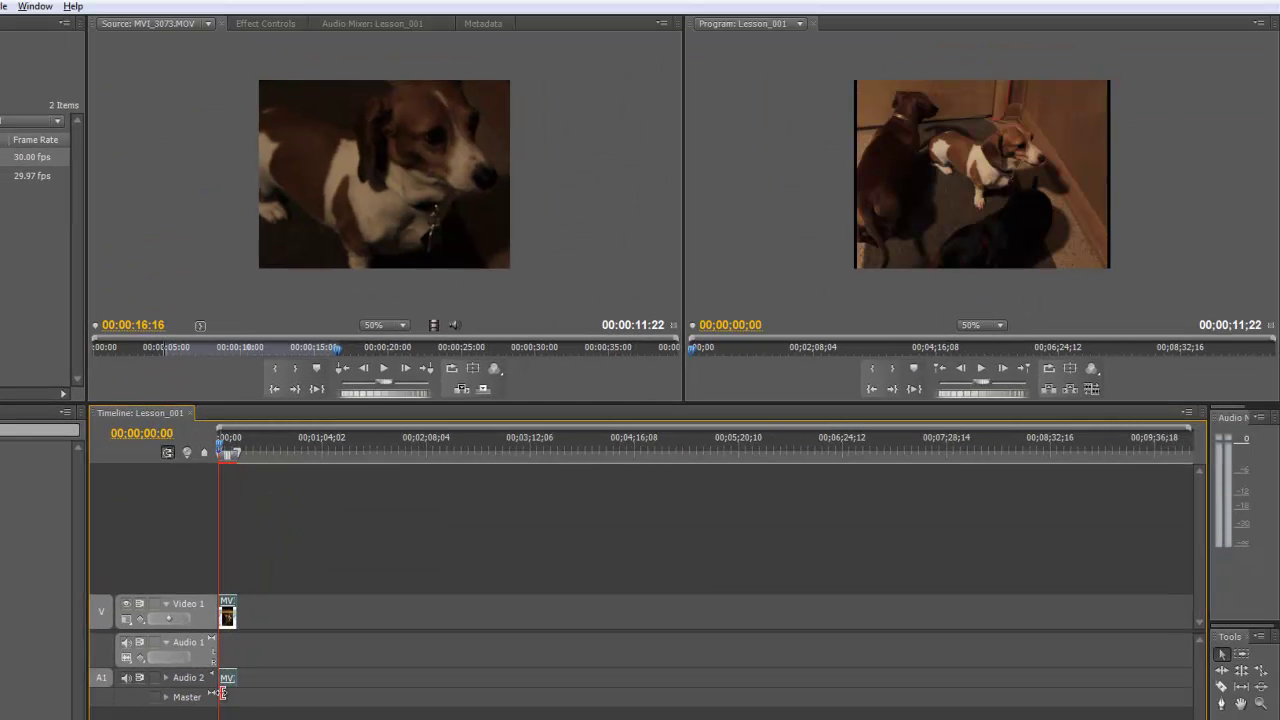
{"action": "key", "text": "equal"}
{"action": "key", "text": "equal"}
{"action": "key", "text": "equal"}
{"action": "key", "text": "equal"}
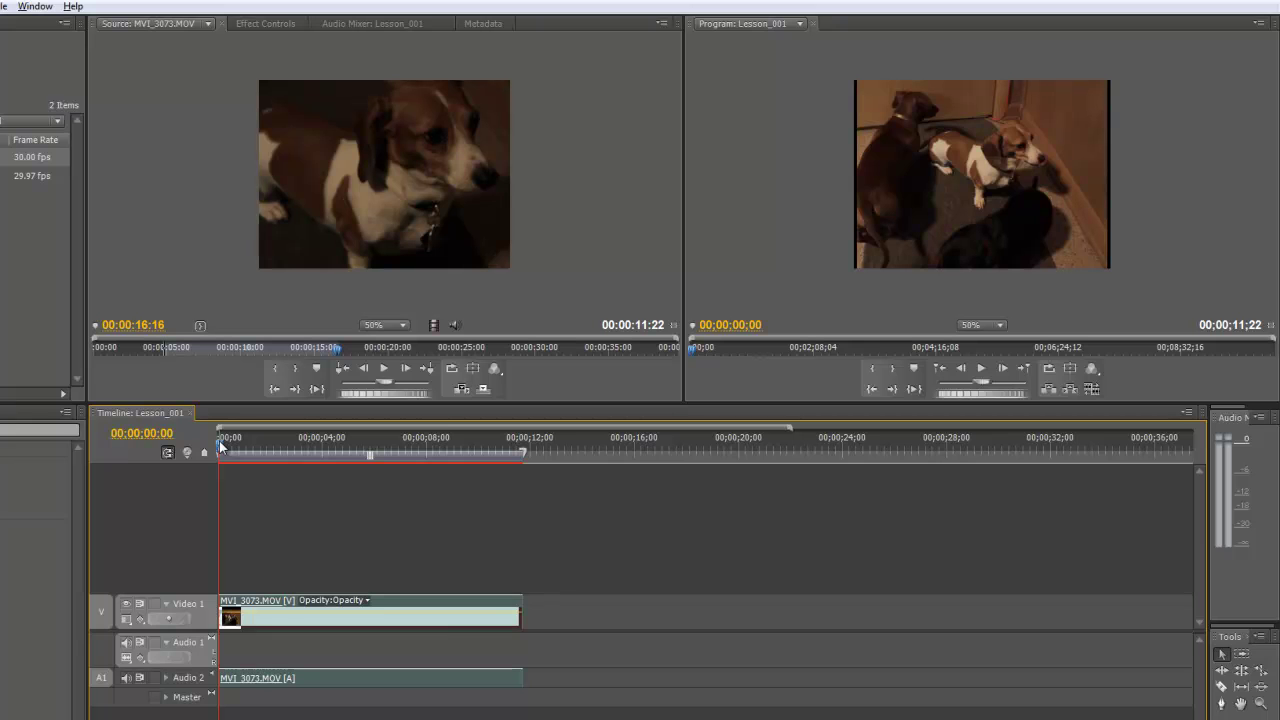
{"action": "left_click_drag", "start_coordinate": [235, 450], "coordinate": [483, 445]}
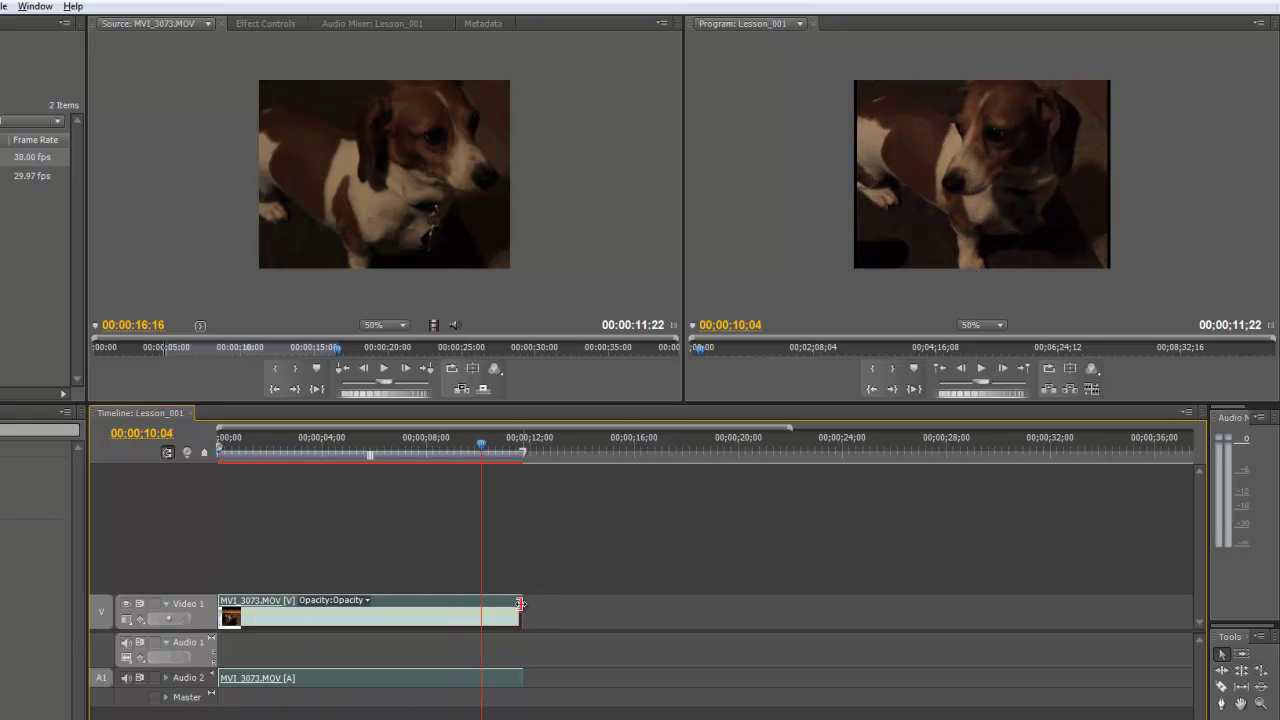
{"action": "left_click_drag", "start_coordinate": [520, 604], "coordinate": [481, 602]}
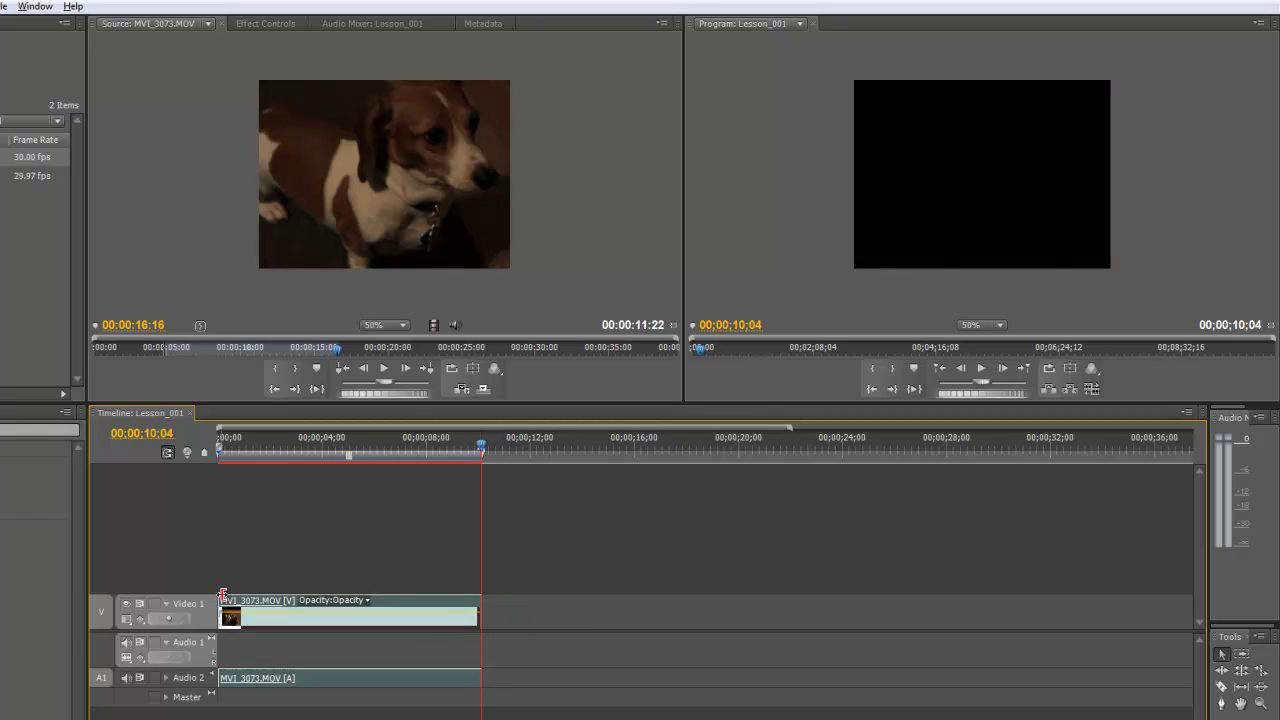
{"action": "left_click_drag", "start_coordinate": [223, 603], "coordinate": [300, 597]}
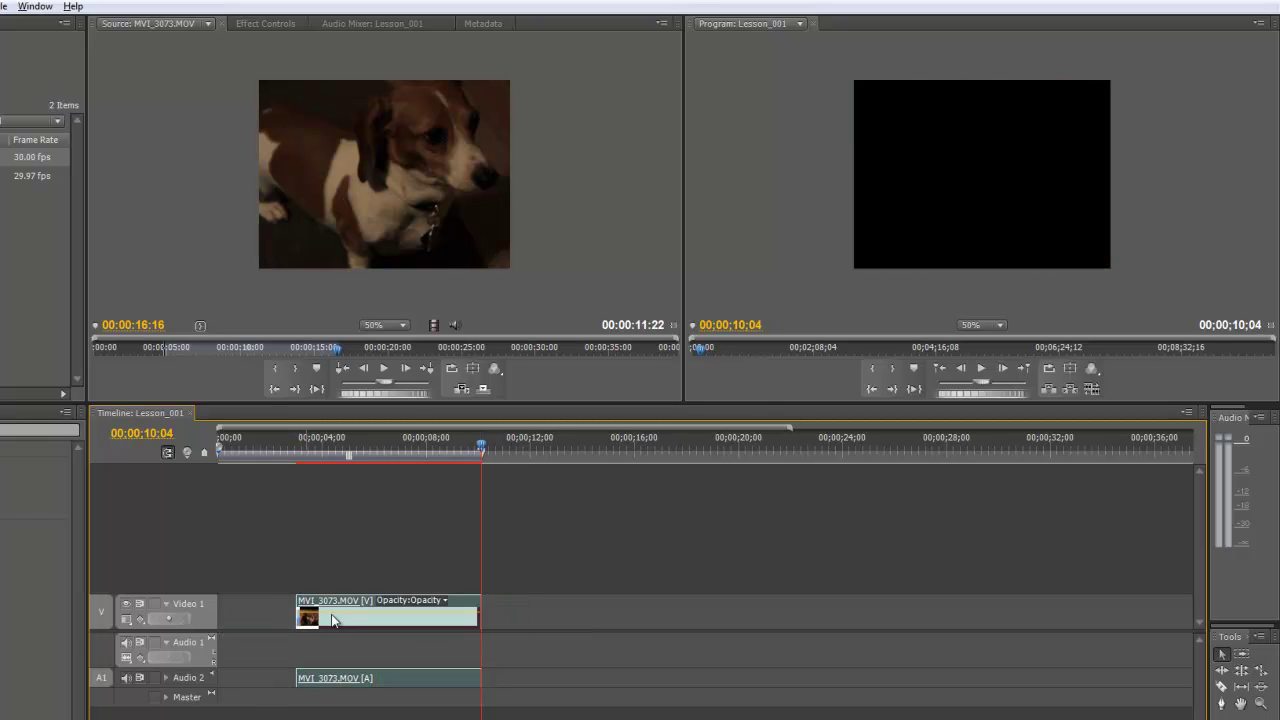
{"action": "left_click", "coordinate": [399, 440]}
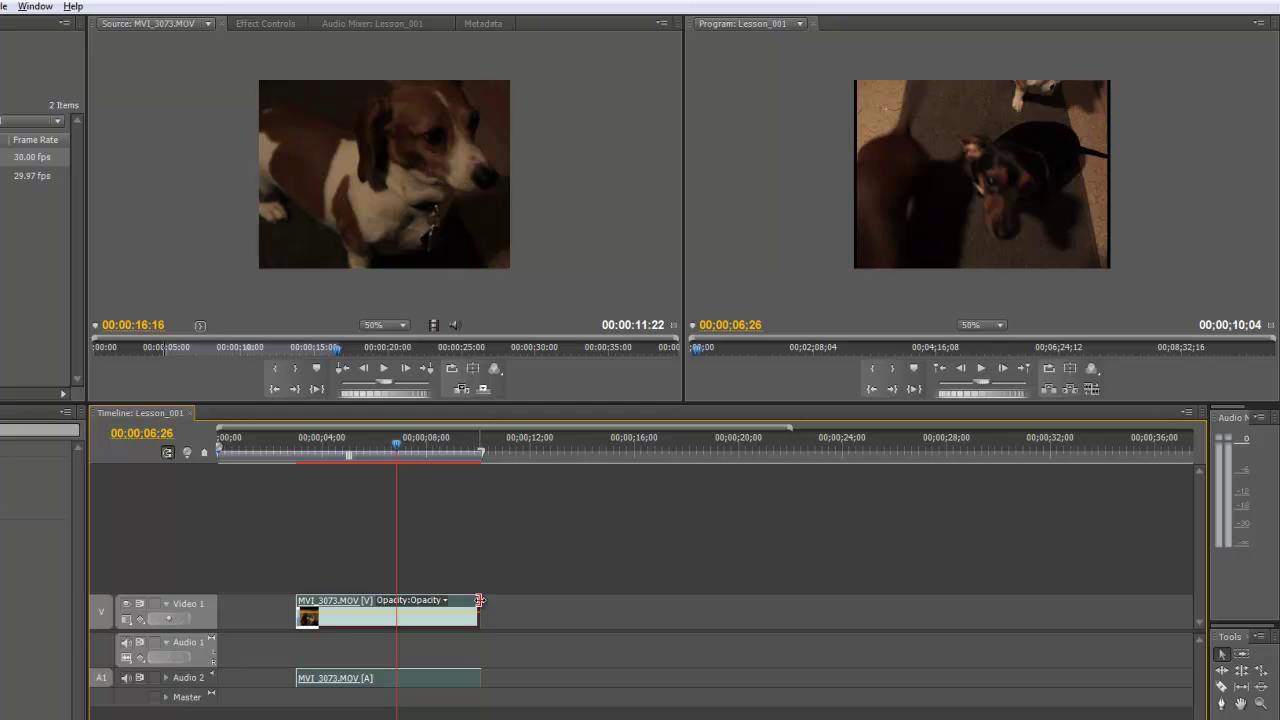
{"action": "left_click_drag", "start_coordinate": [481, 600], "coordinate": [744, 598]}
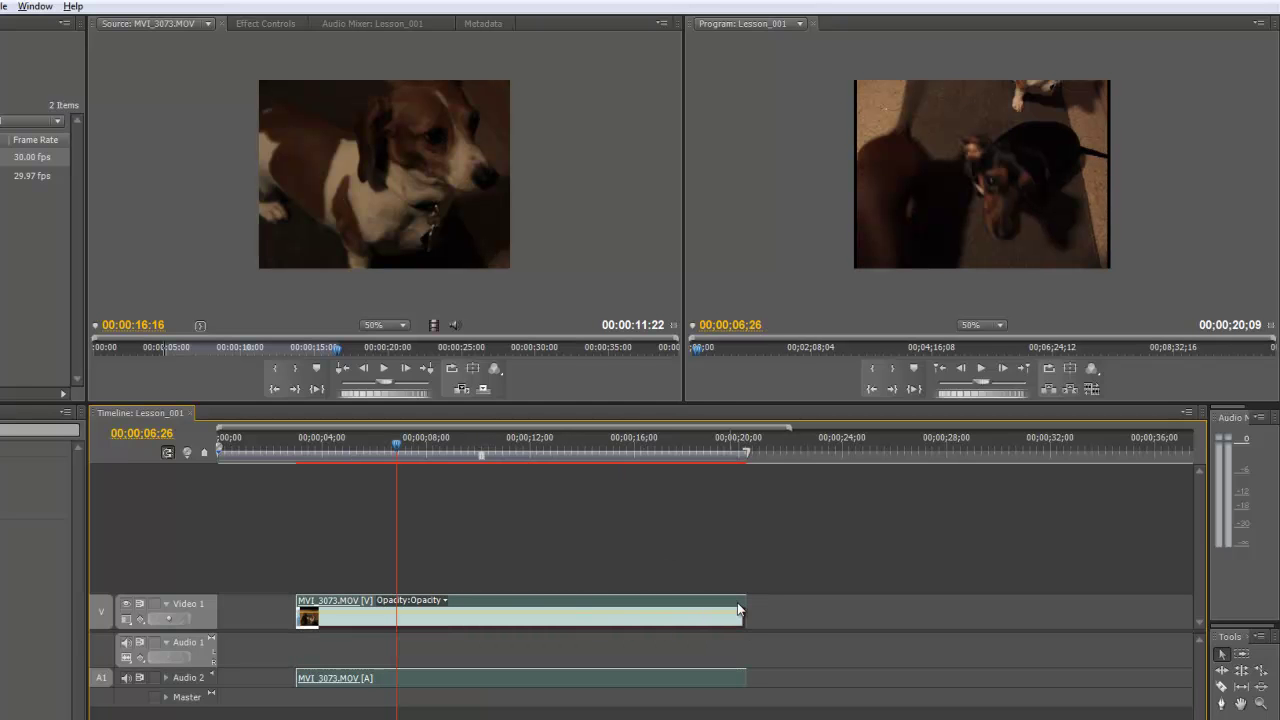
{"action": "left_click_drag", "start_coordinate": [740, 607], "coordinate": [452, 610]}
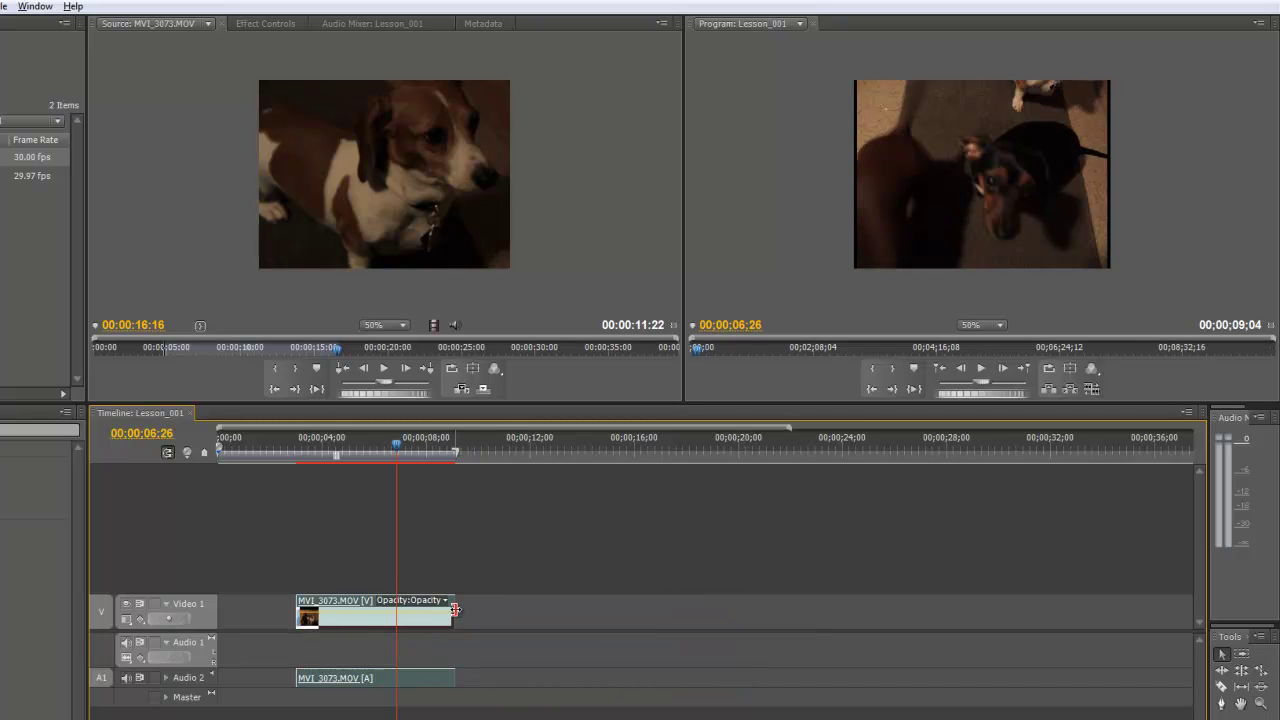
Slide the clip to the sequence start, then delete it from the timeline.
{"action": "left_click_drag", "start_coordinate": [333, 605], "coordinate": [255, 606]}
{"action": "key", "text": "Home"}
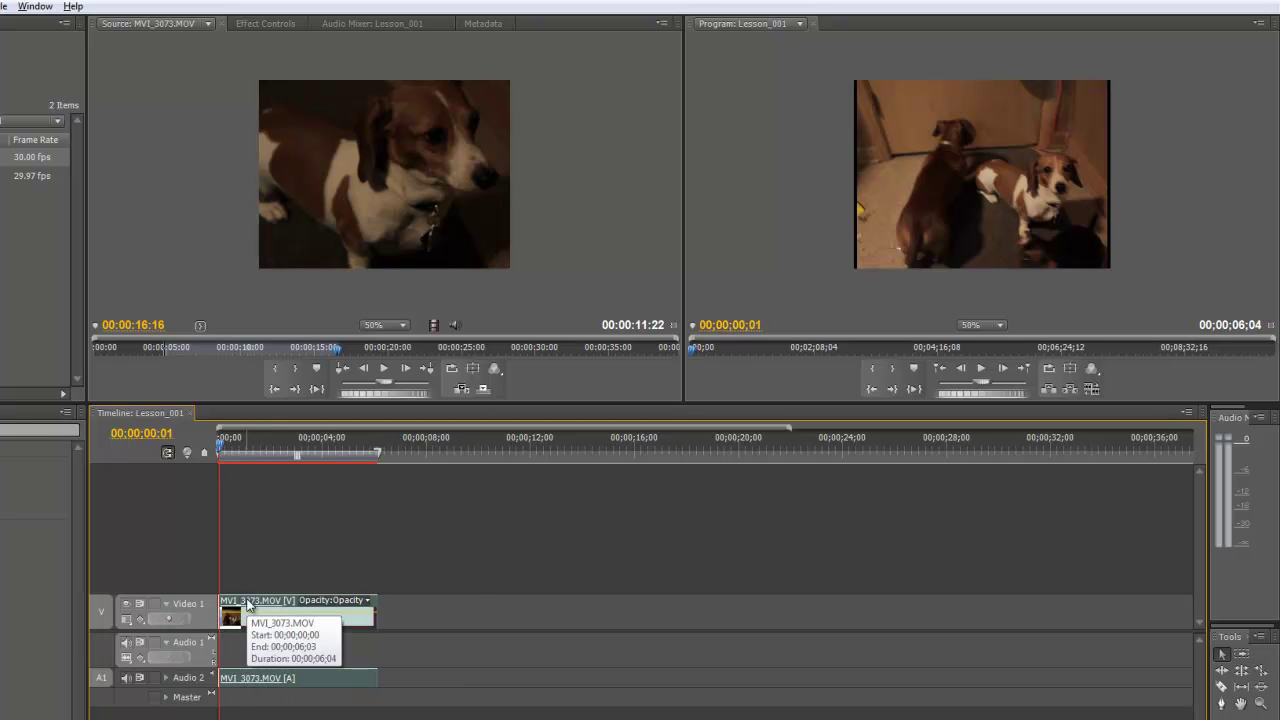
{"action": "right_click", "coordinate": [248, 603]}
{"action": "key", "text": "Escape"}
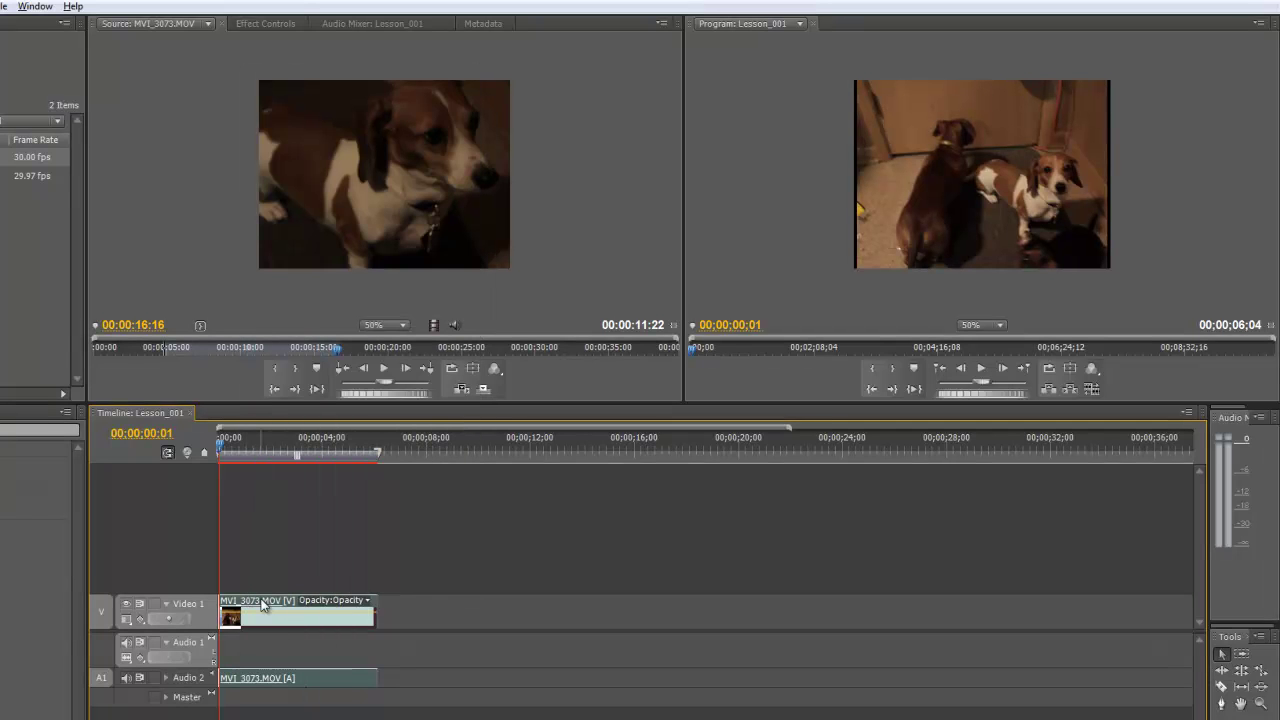
{"action": "key", "text": "Delete"}
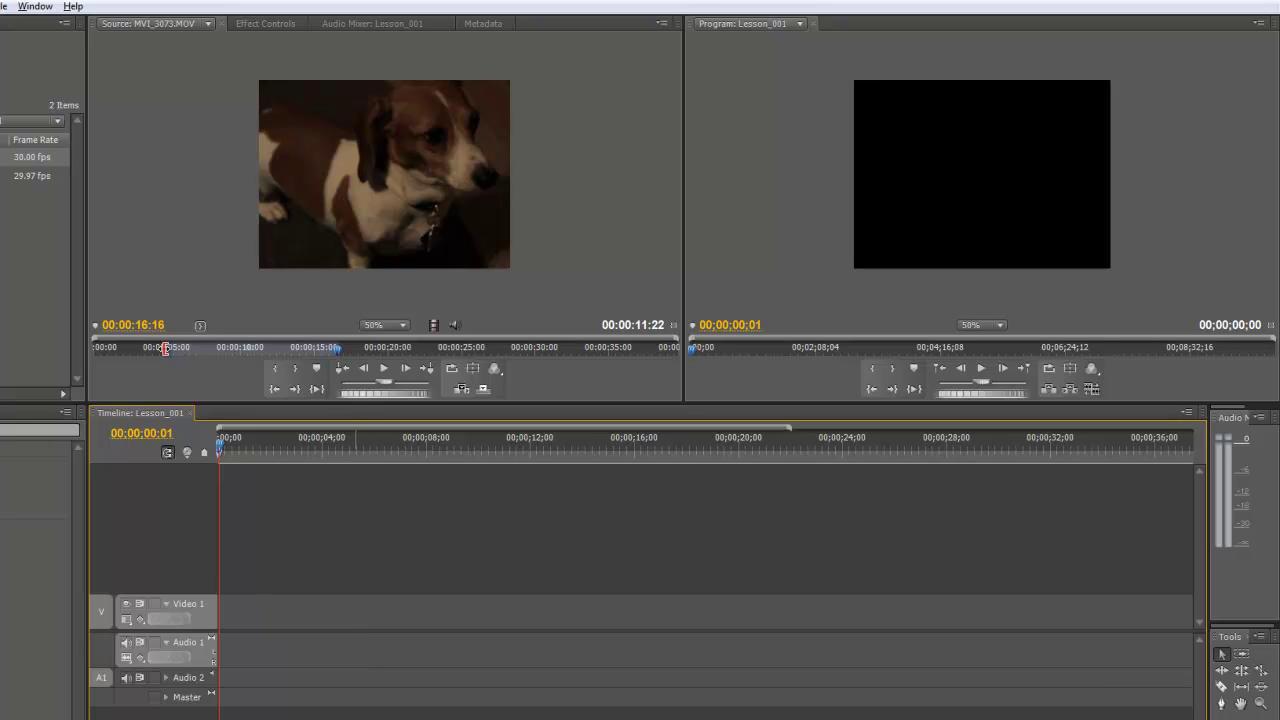
Drag the source In and Out marks to the clip's ends and drop the full-length clip onto the timeline.
{"action": "left_click_drag", "start_coordinate": [165, 348], "coordinate": [95, 348]}
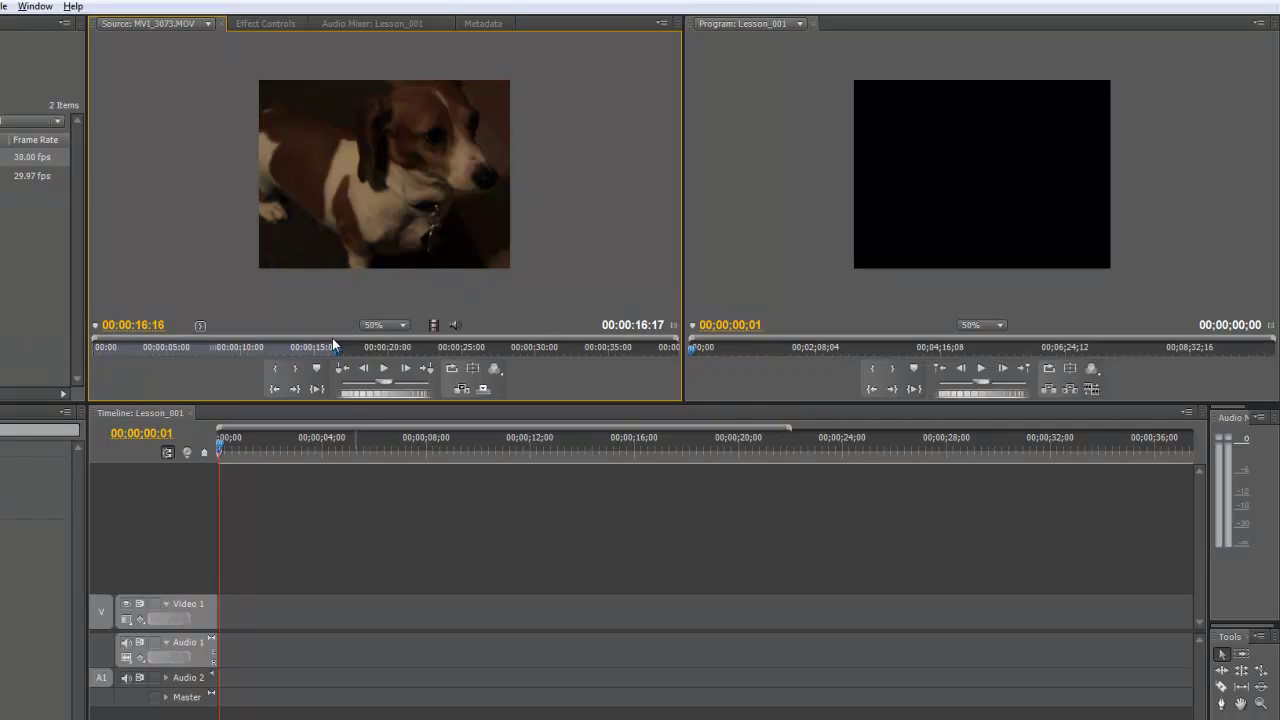
{"action": "left_click_drag", "start_coordinate": [333, 347], "coordinate": [722, 334]}
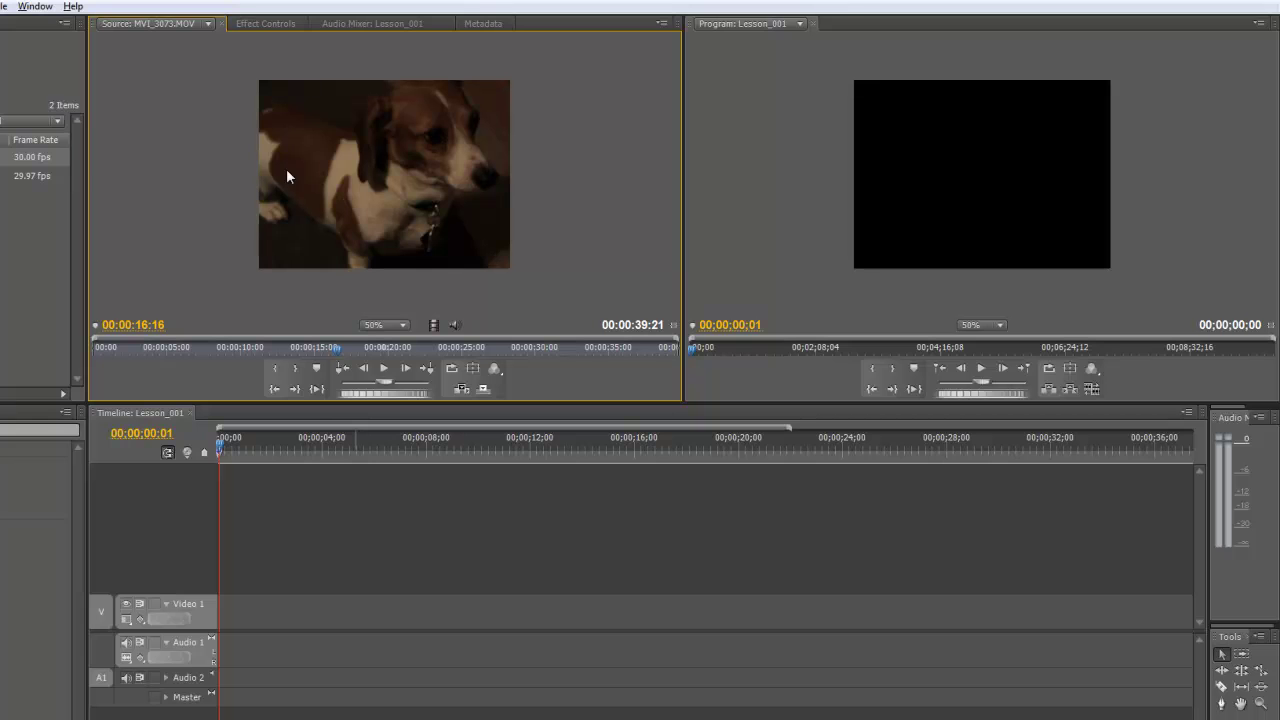
{"action": "left_click_drag", "start_coordinate": [318, 174], "coordinate": [205, 626]}
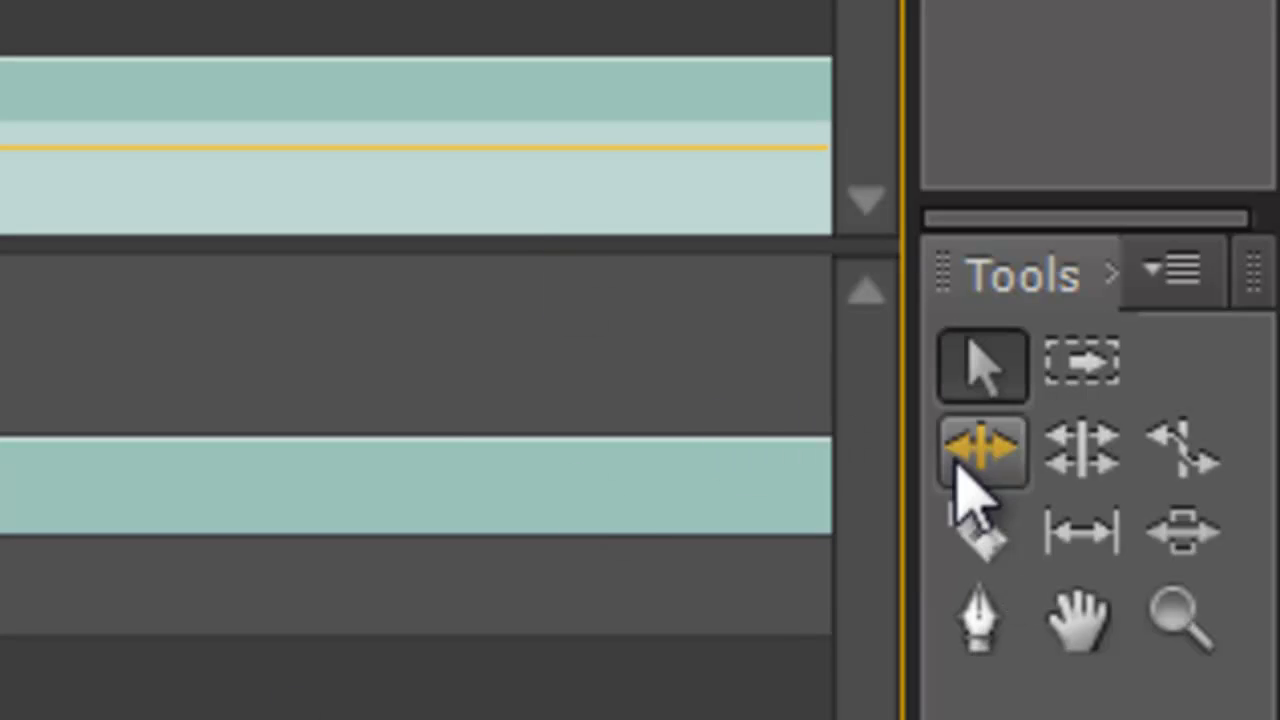
Pick the Ripple Edit tool, switch to Selection with V, and select the first clip on Video 1.
{"action": "left_click", "coordinate": [980, 534]}
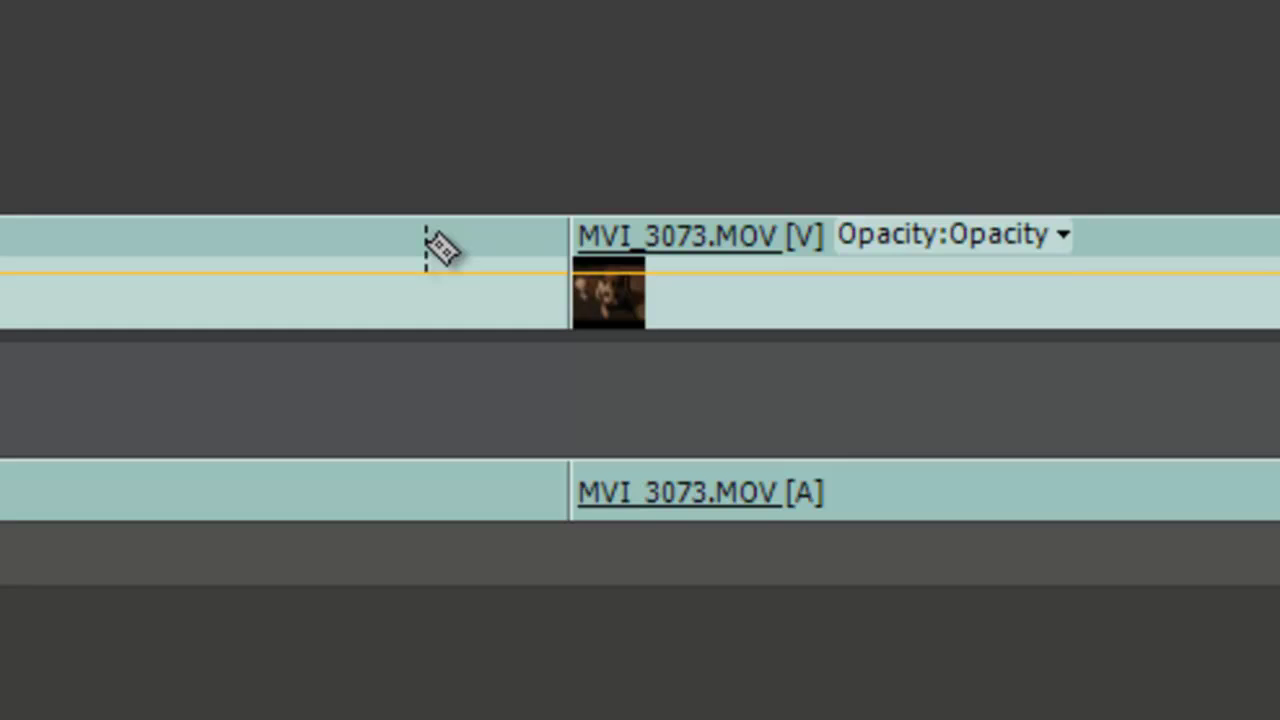
{"action": "key", "text": "v"}
{"action": "left_click", "coordinate": [480, 268]}
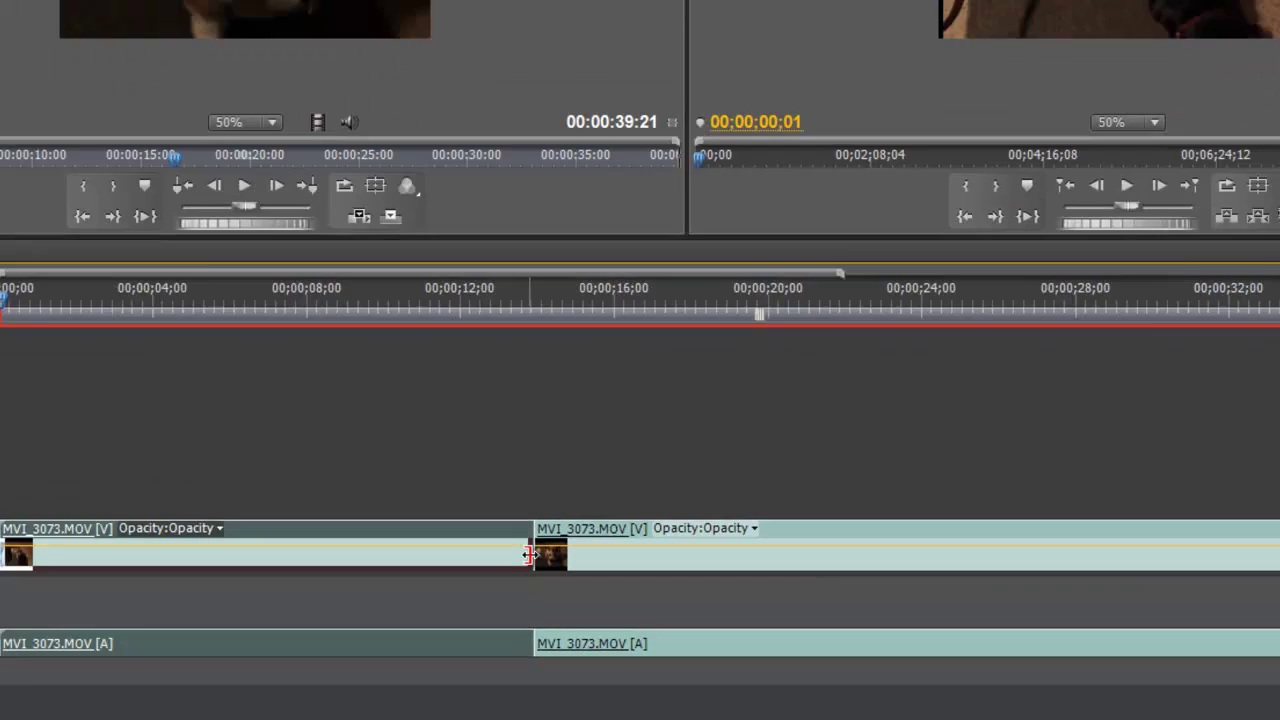
Drag the first MVI_3073.MOV clip's out-point left at the cut so it ends at 00;00;13;27.
{"action": "left_click_drag", "start_coordinate": [562, 293], "coordinate": [499, 290]}
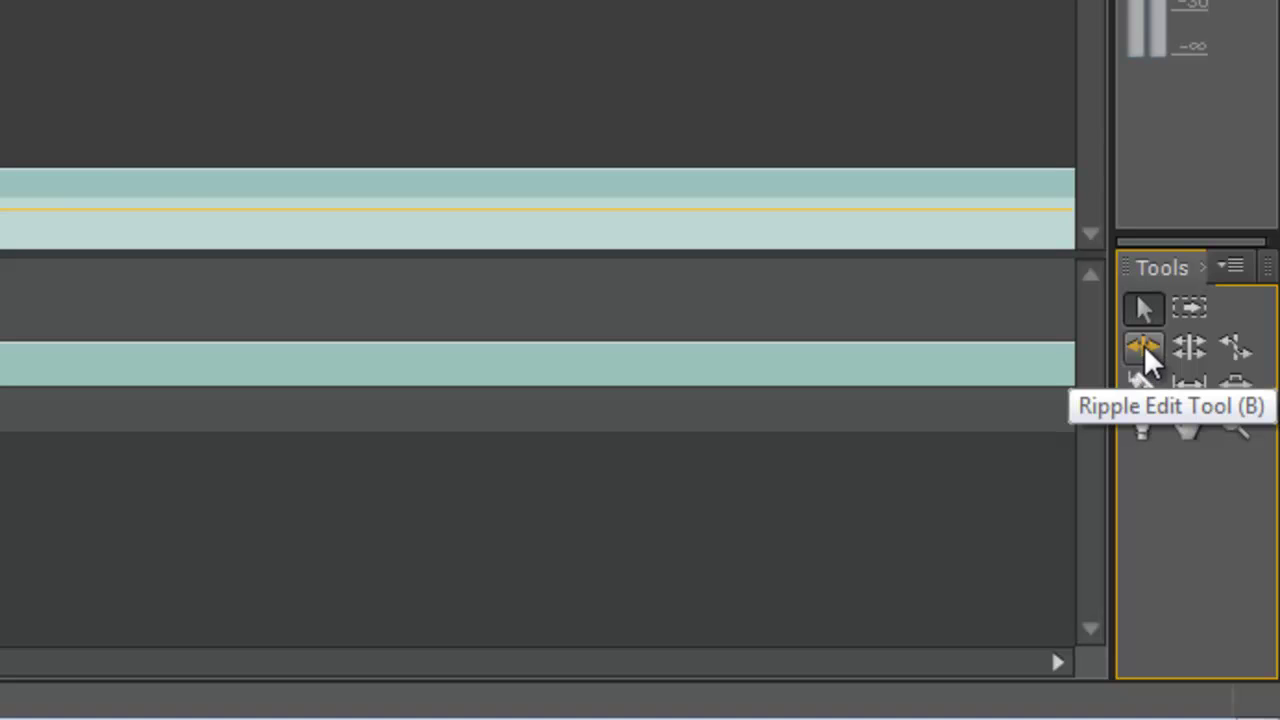
Ripple-trim the first clip's end by about five seconds so the next clip closes up.
{"action": "left_click", "coordinate": [1143, 347]}
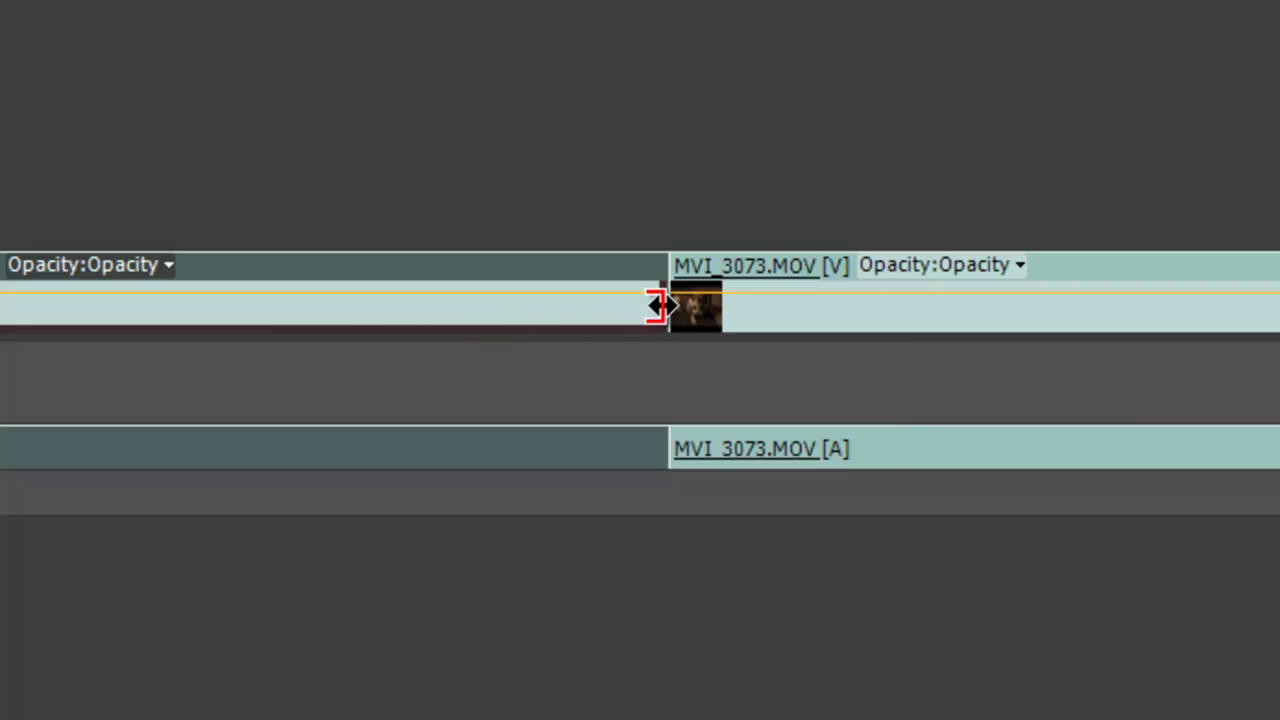
{"action": "left_click_drag", "start_coordinate": [658, 306], "coordinate": [333, 313]}
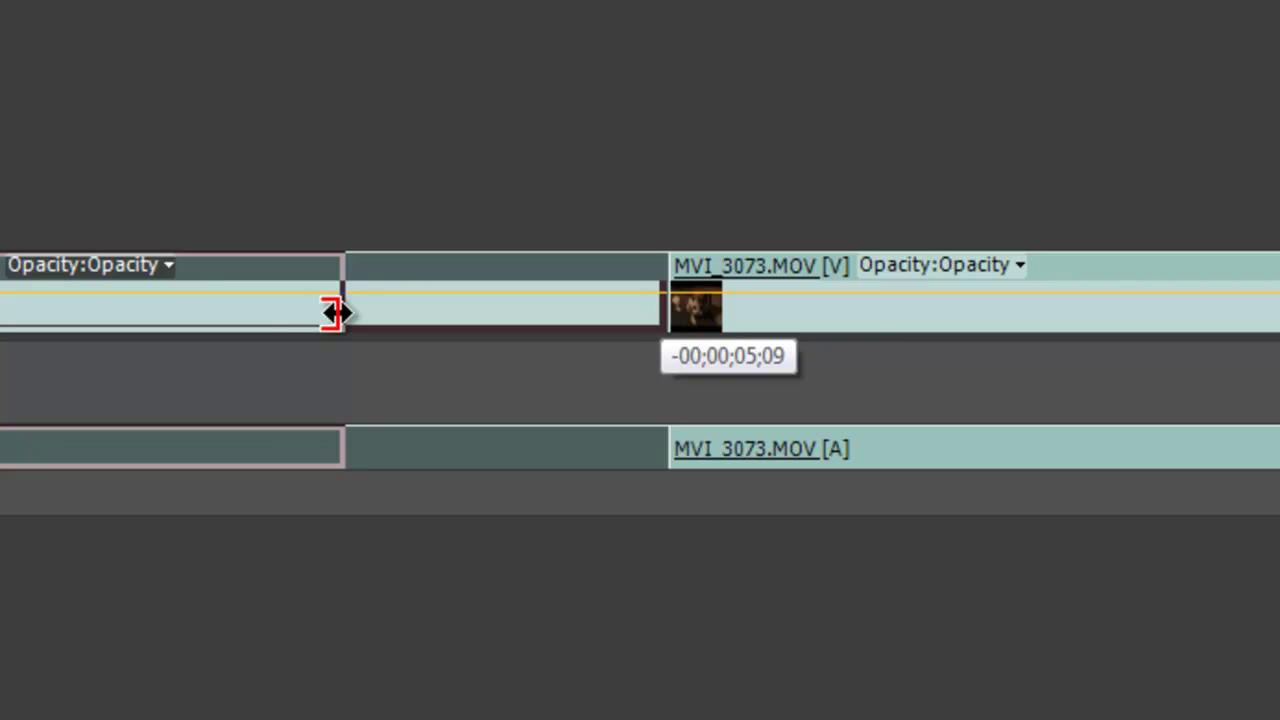
{"action": "left_click_drag", "start_coordinate": [333, 313], "coordinate": [332, 310]}
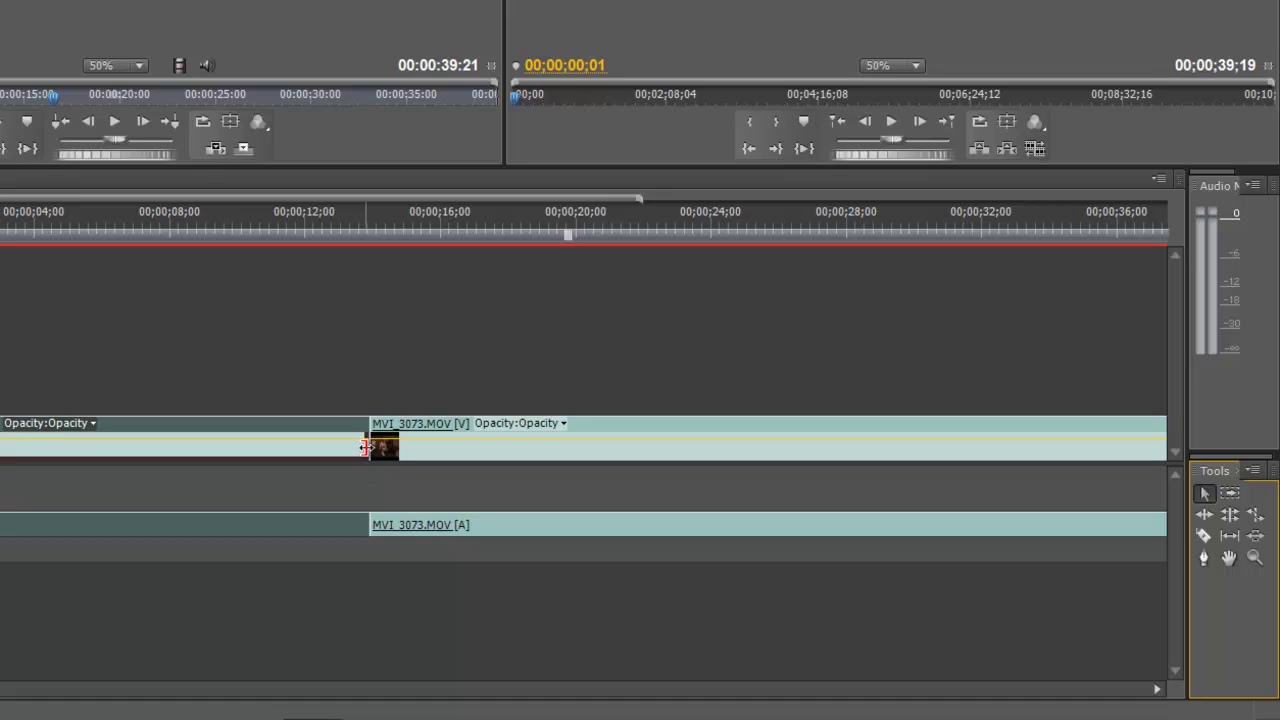
Undo a gap-leaving trim and redo it as a ripple edit, leaving a 00;00;32;15 sequence.
{"action": "left_click_drag", "start_coordinate": [365, 447], "coordinate": [188, 459]}
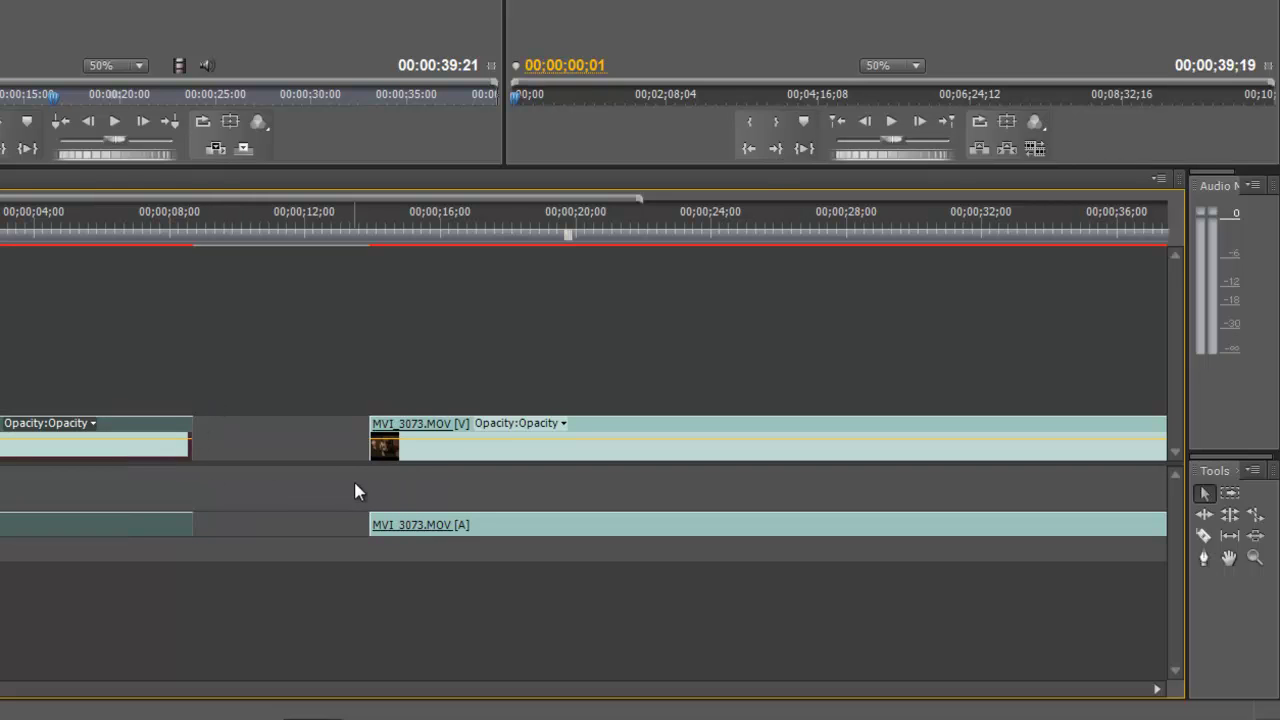
{"action": "key", "text": "ctrl+z"}
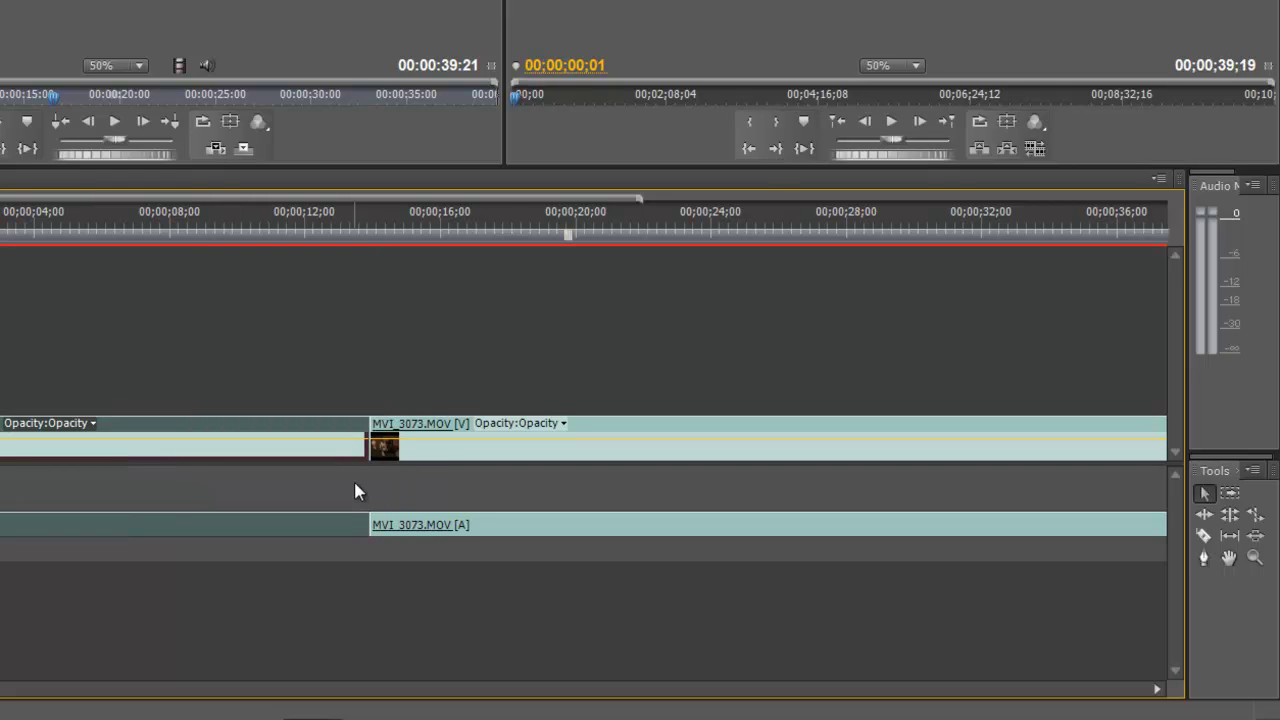
{"action": "left_click", "coordinate": [1205, 516]}
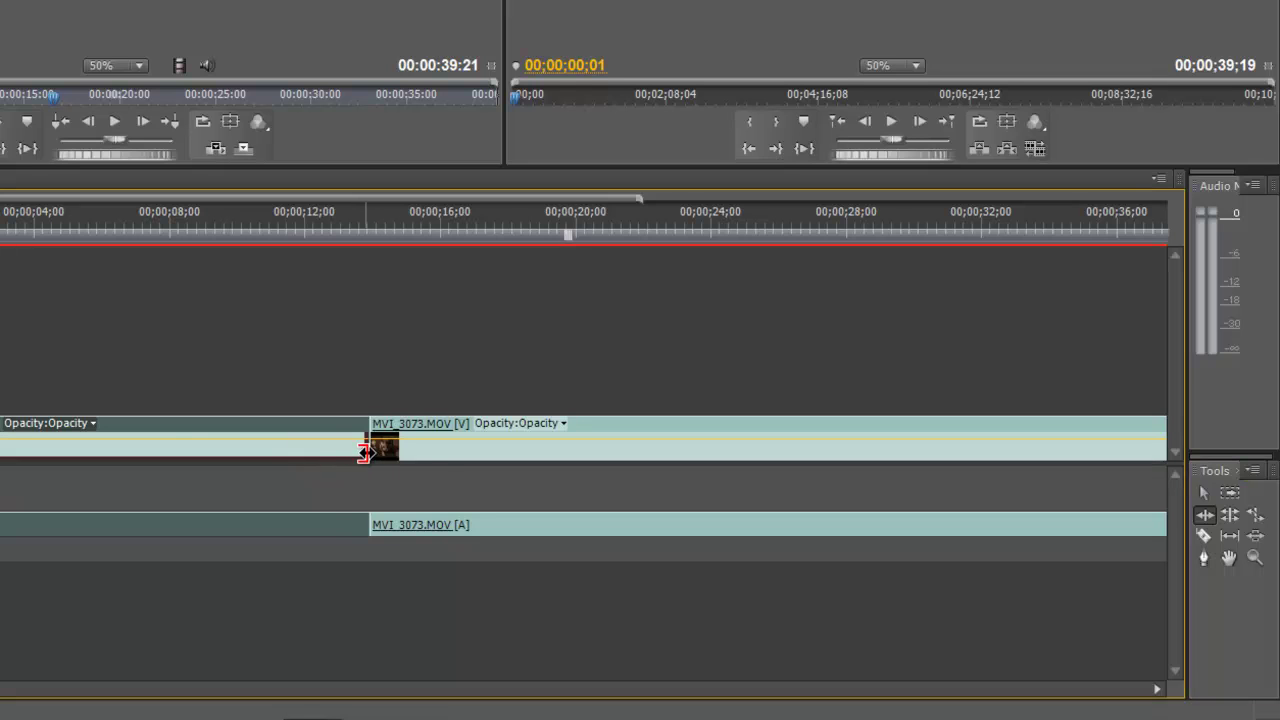
{"action": "left_click_drag", "start_coordinate": [364, 452], "coordinate": [124, 446]}
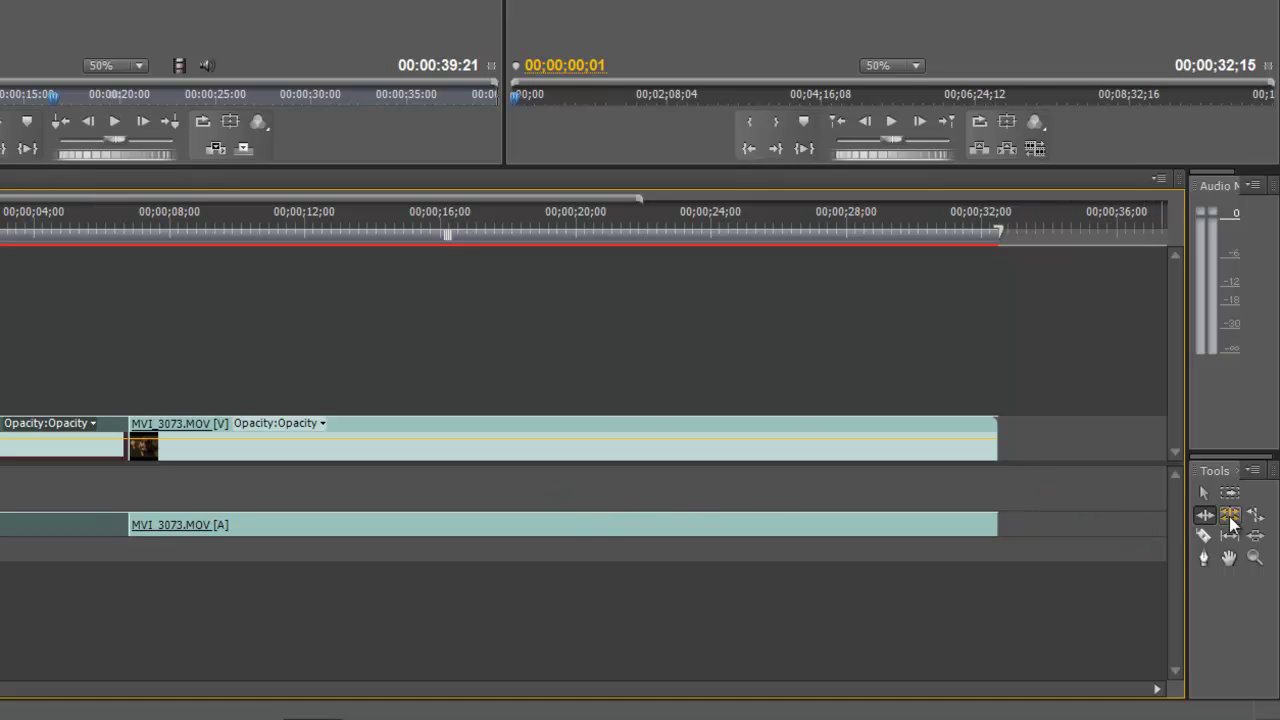
Roll the cut between the two MVI_3073.MOV pieces about five seconds later, to 00;00;10;16.
{"action": "left_click", "coordinate": [1230, 518]}
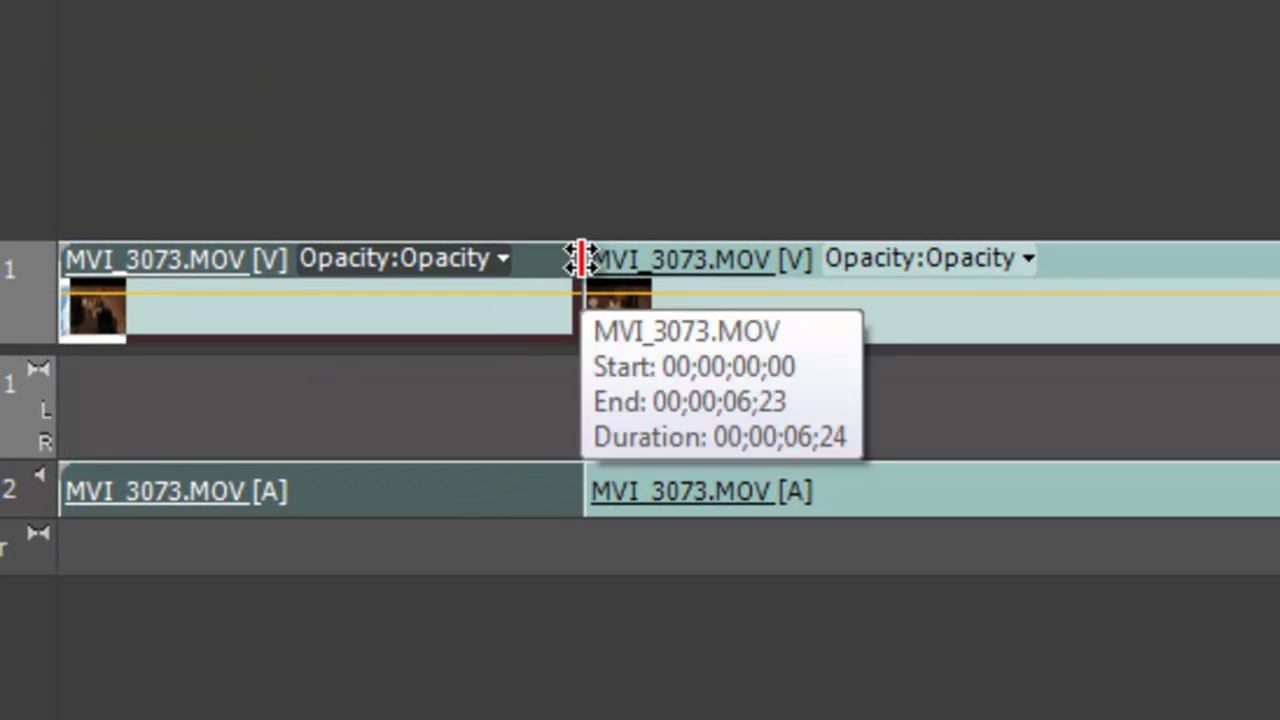
{"action": "left_click_drag", "start_coordinate": [585, 262], "coordinate": [830, 263]}
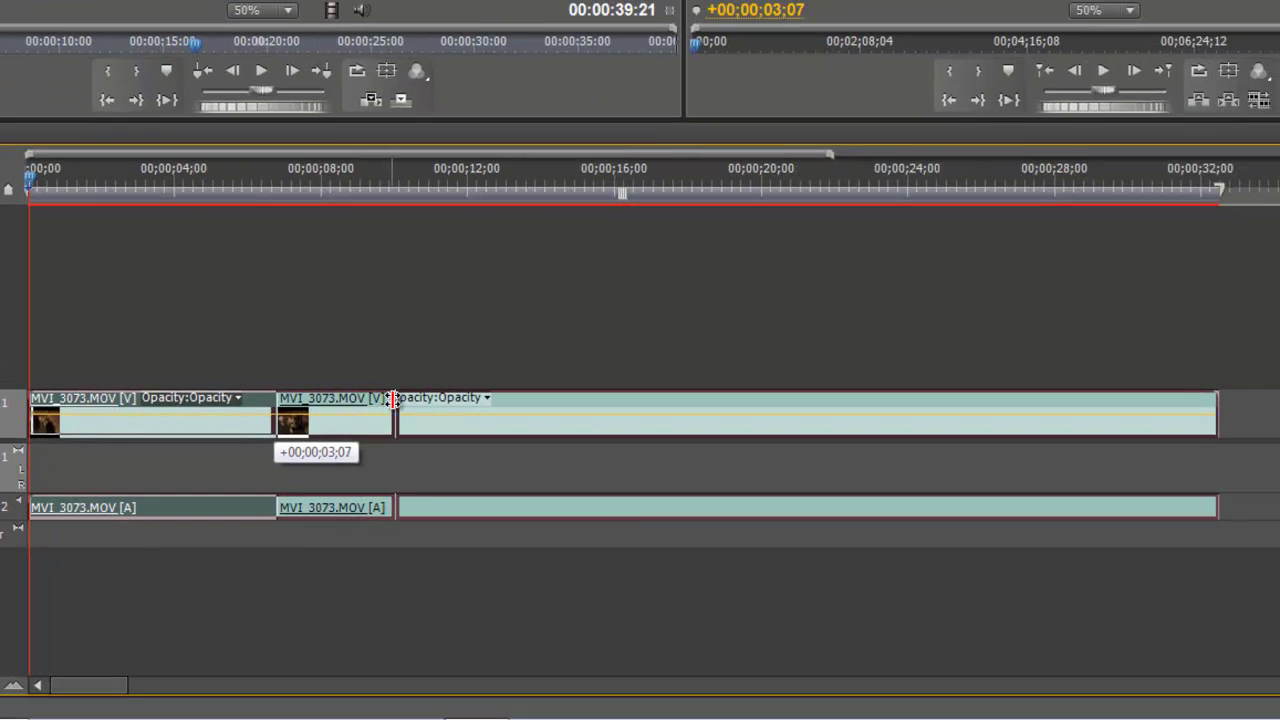
{"action": "left_click_drag", "start_coordinate": [392, 399], "coordinate": [688, 408]}
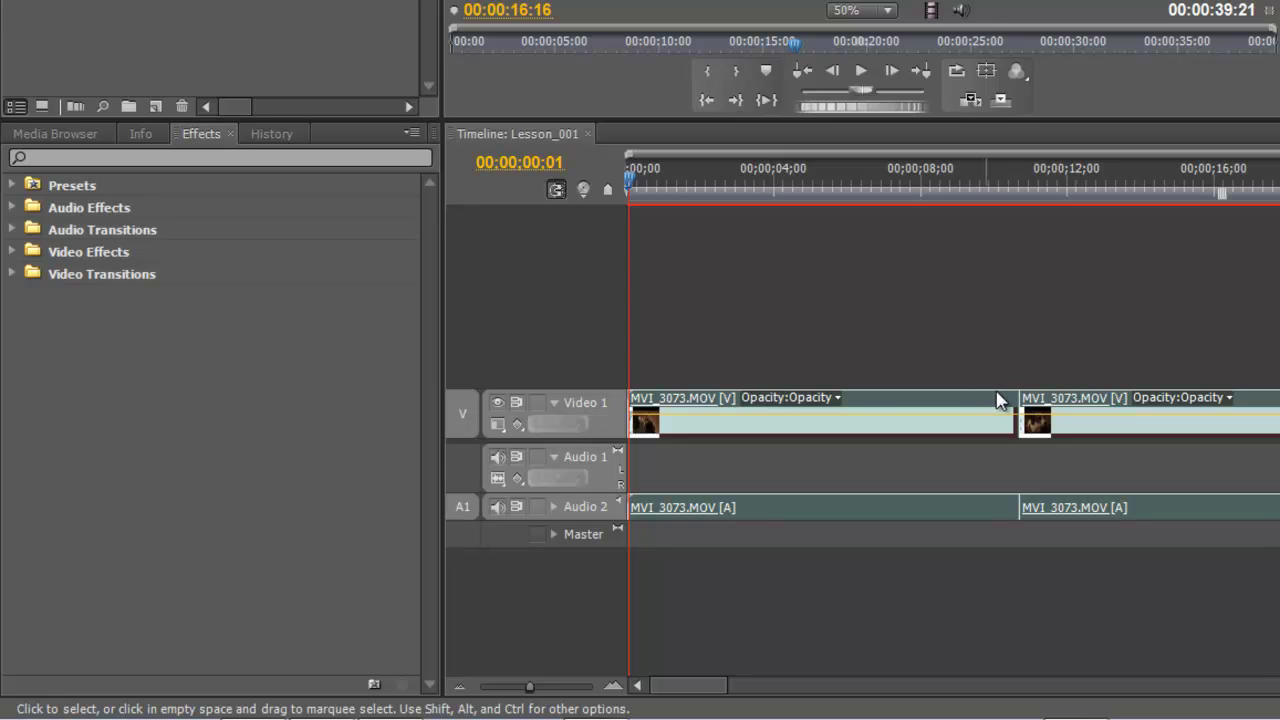
Park the playhead at 00;00;09;08, just before the cut, and scrub across it.
{"action": "left_click", "coordinate": [1002, 182]}
{"action": "left_click", "coordinate": [991, 186]}
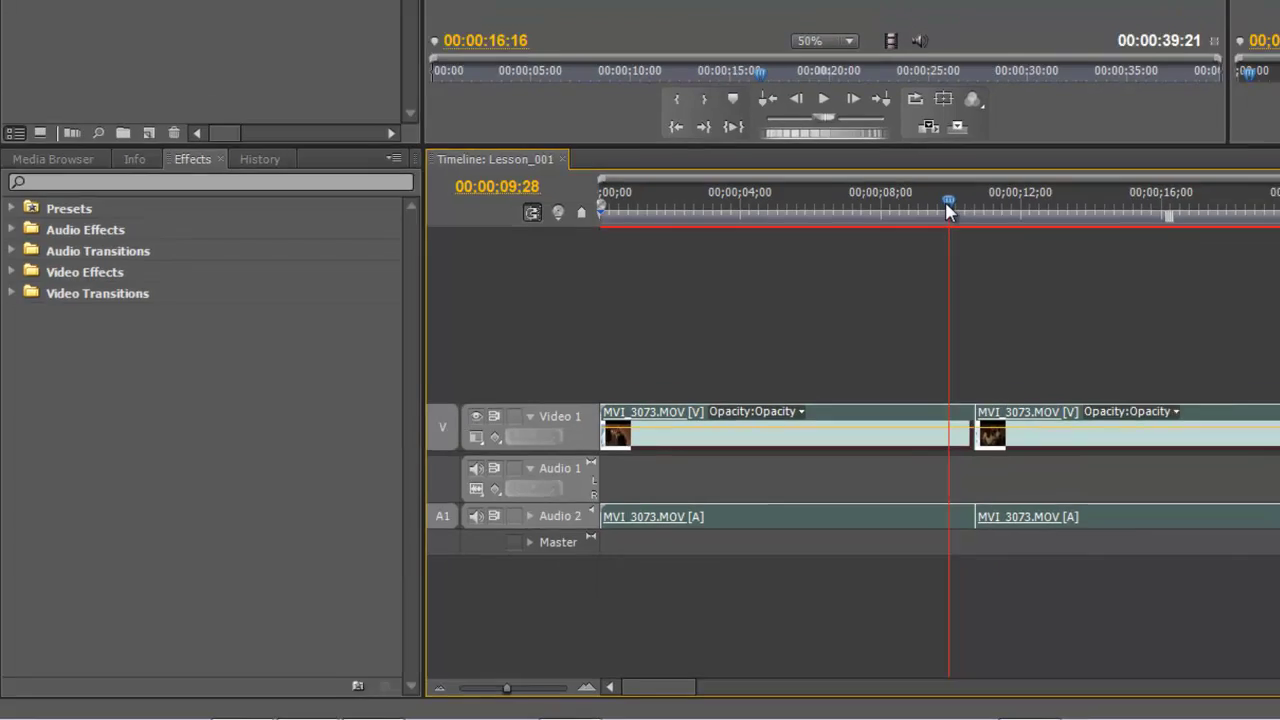
{"action": "mouse_move", "coordinate": [948, 210]}
{"action": "left_mouse_down"}
{"action": "mouse_move", "coordinate": [981, 204]}
{"action": "mouse_move", "coordinate": [944, 210]}
{"action": "left_mouse_up"}
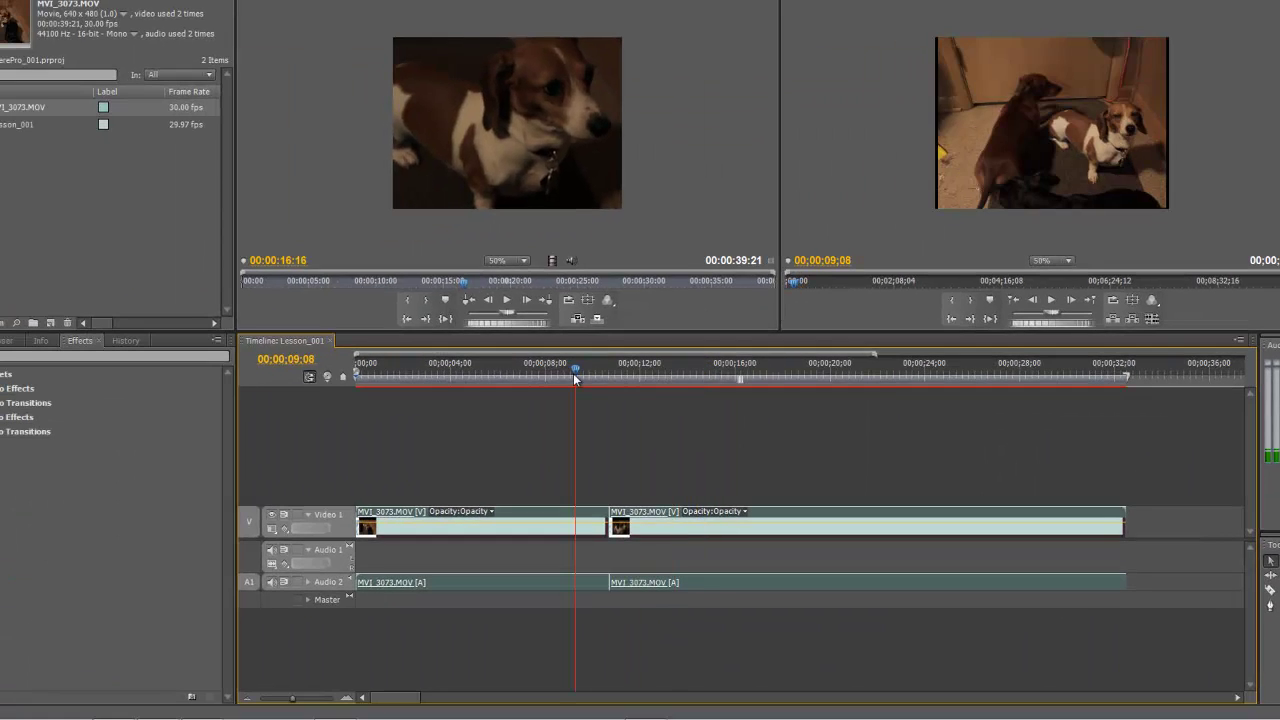
Place Video Transitions > Dissolve > Cross Dissolve on the cut between the Video 1 clips.
{"action": "left_click", "coordinate": [575, 368]}
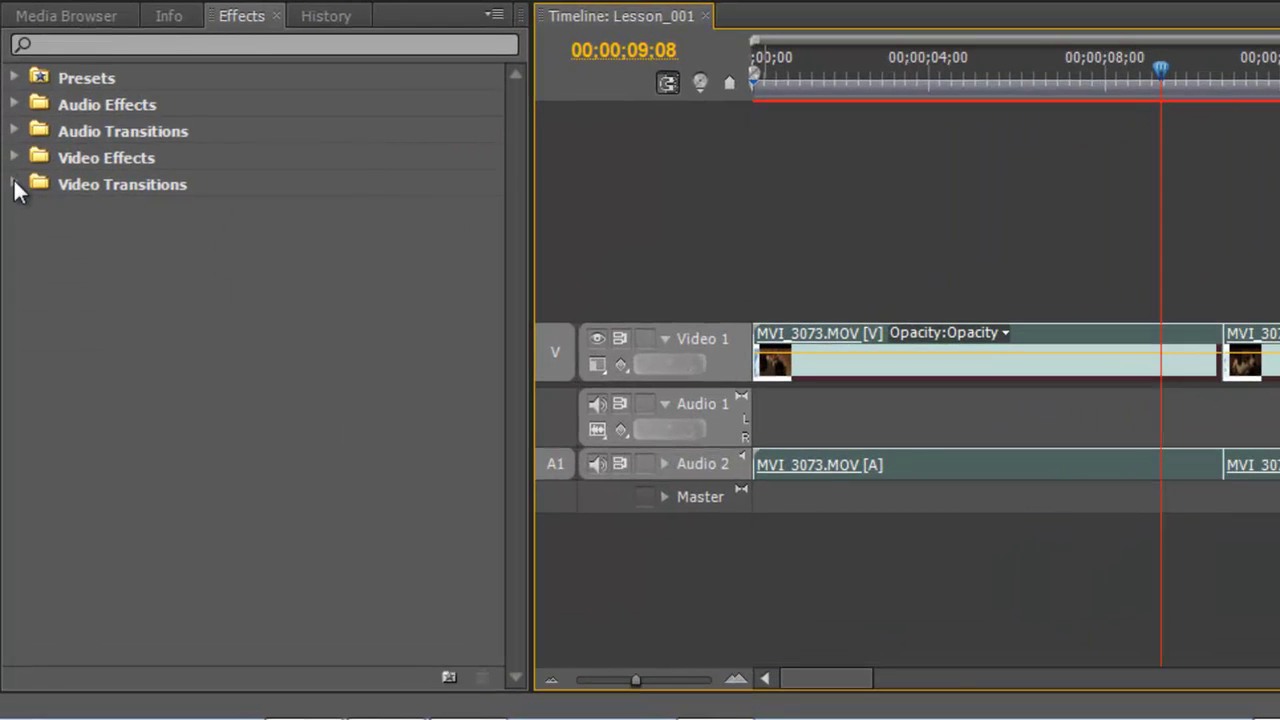
{"action": "left_click", "coordinate": [15, 186]}
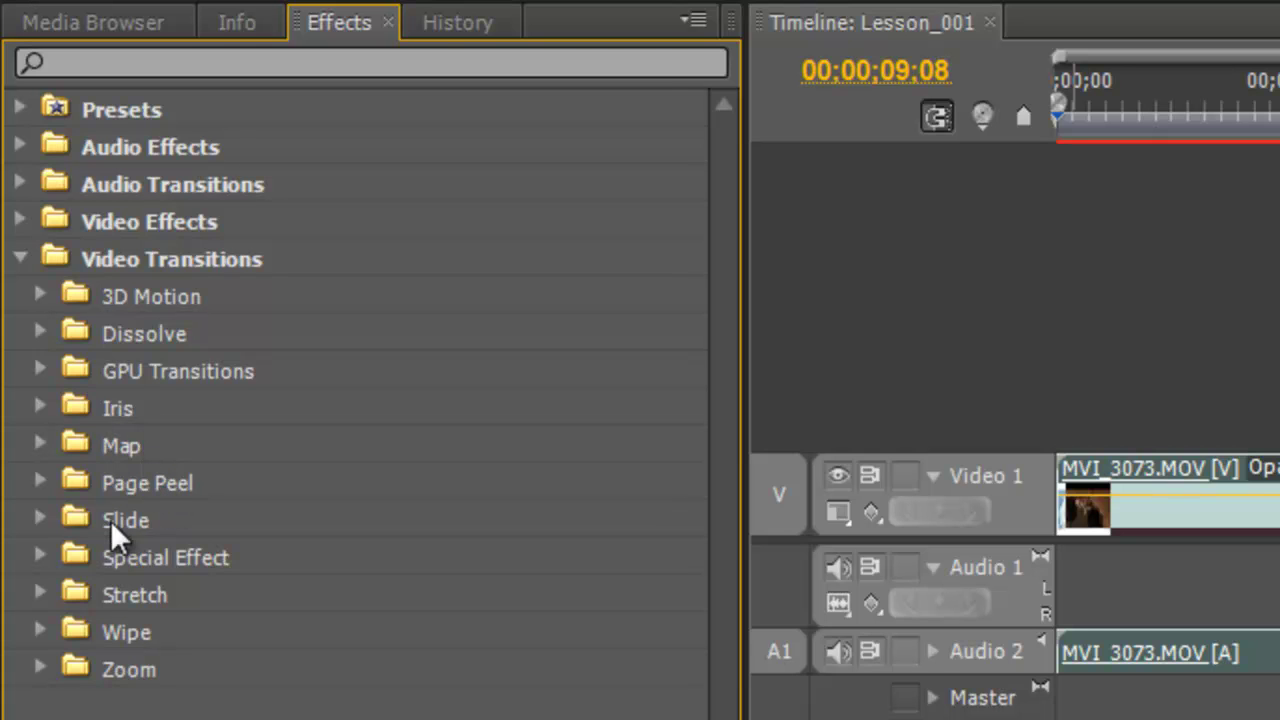
{"action": "left_click", "coordinate": [38, 333]}
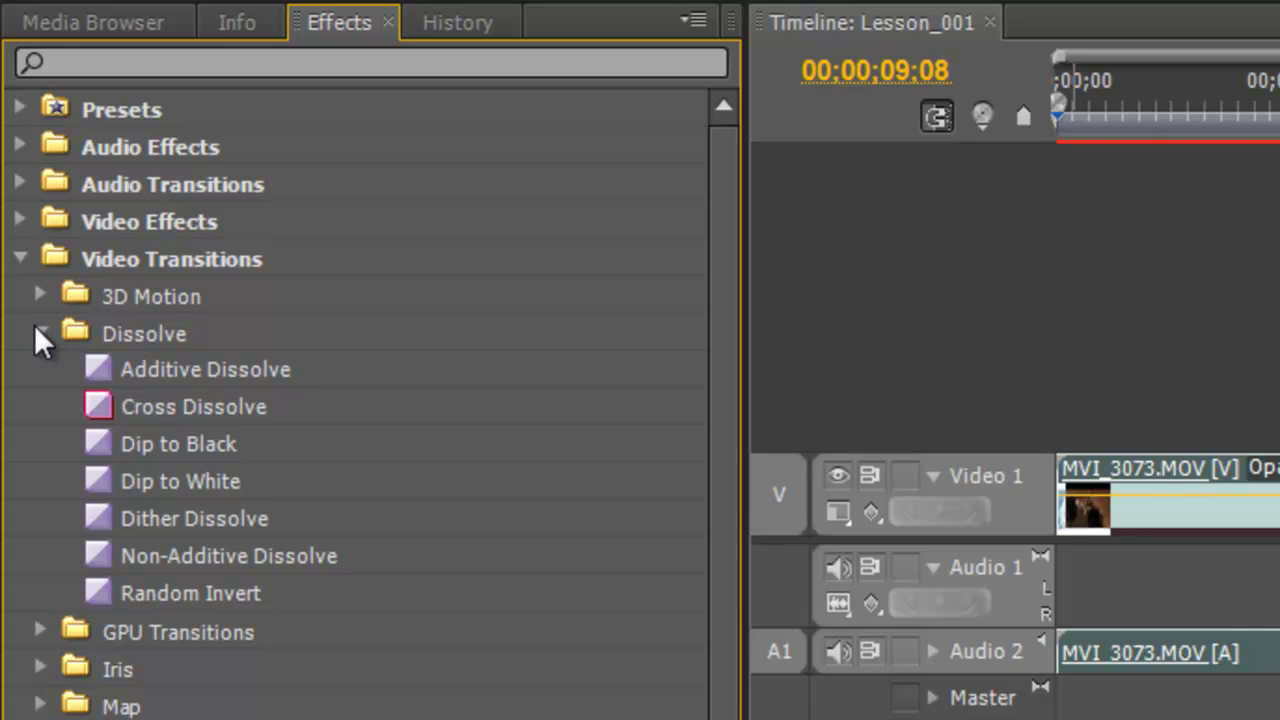
{"action": "left_click", "coordinate": [97, 403]}
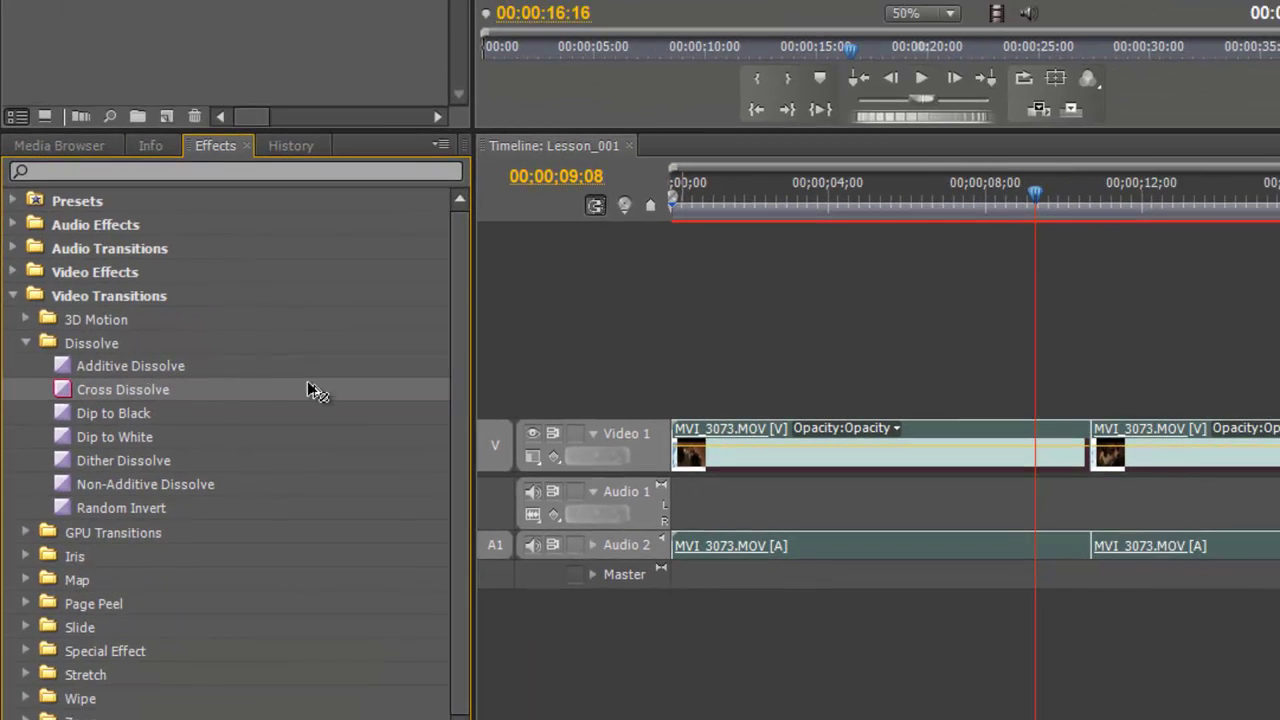
{"action": "left_click_drag", "start_coordinate": [310, 390], "coordinate": [1092, 434]}
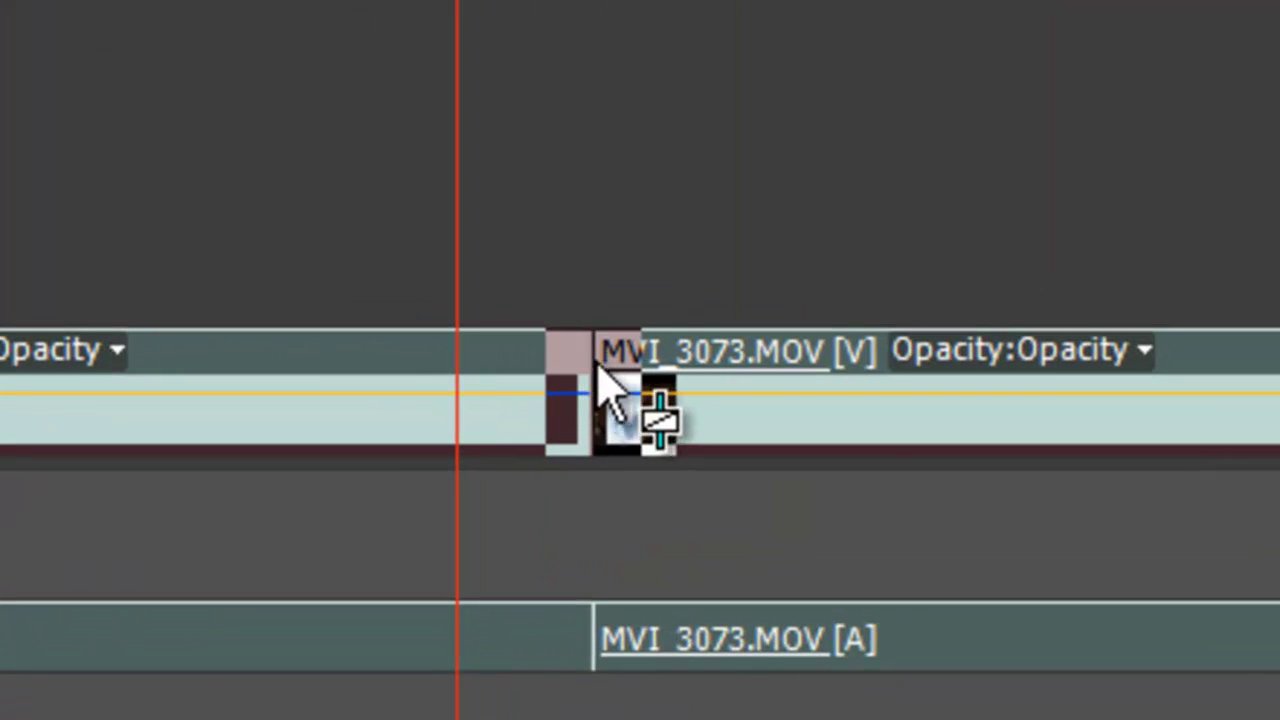
{"action": "mouse_move", "coordinate": [600, 372]}
{"action": "left_mouse_down"}
{"action": "mouse_move", "coordinate": [586, 340]}
{"action": "mouse_move", "coordinate": [597, 434]}
{"action": "mouse_move", "coordinate": [606, 364]}
{"action": "left_mouse_up"}
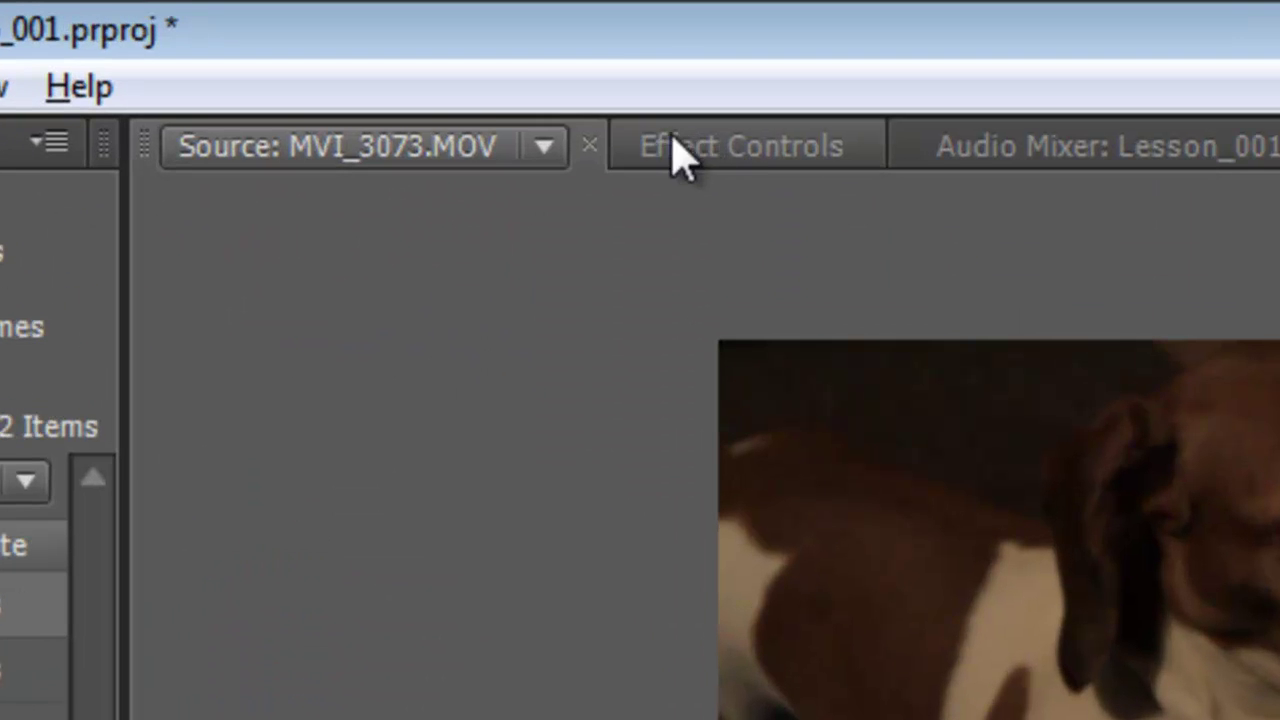
Lengthen the Cross Dissolve to 00;00;01;18 in Effect Controls and scrub through it.
{"action": "left_click", "coordinate": [705, 150]}
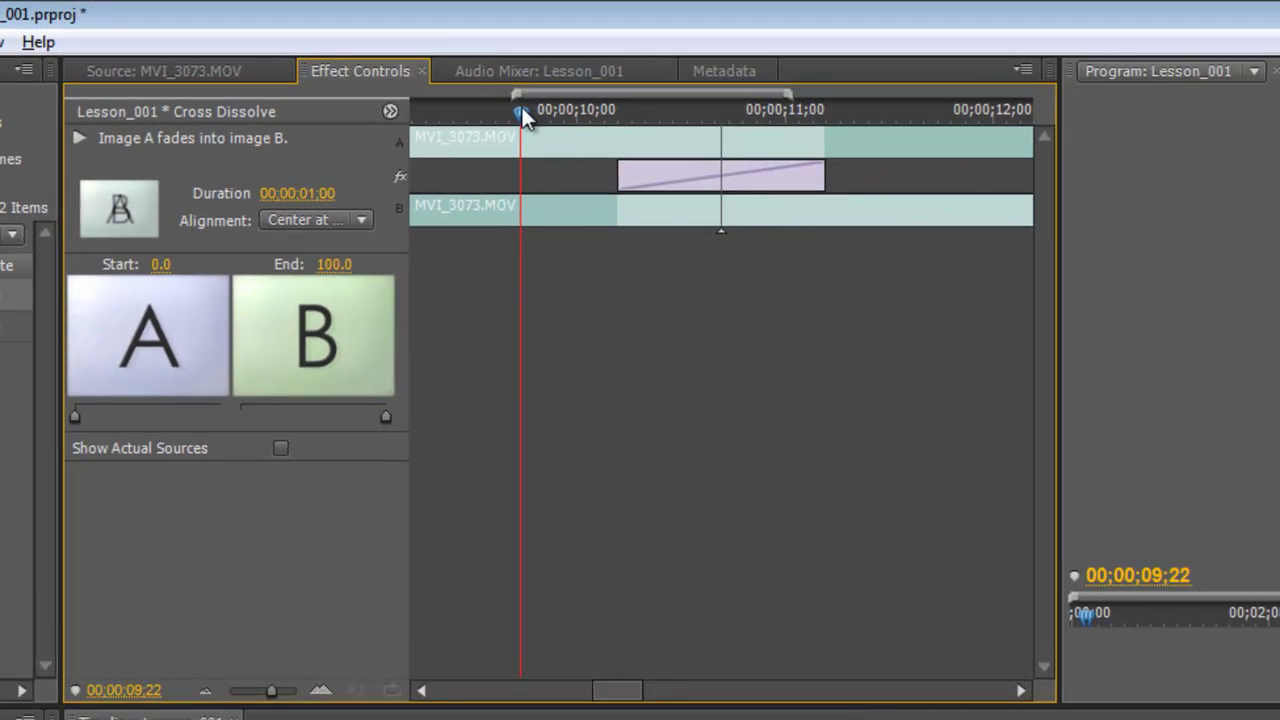
{"action": "left_click_drag", "start_coordinate": [522, 107], "coordinate": [572, 131]}
{"action": "left_click_drag", "start_coordinate": [621, 176], "coordinate": [494, 176]}
{"action": "left_click_drag", "start_coordinate": [444, 117], "coordinate": [556, 116]}
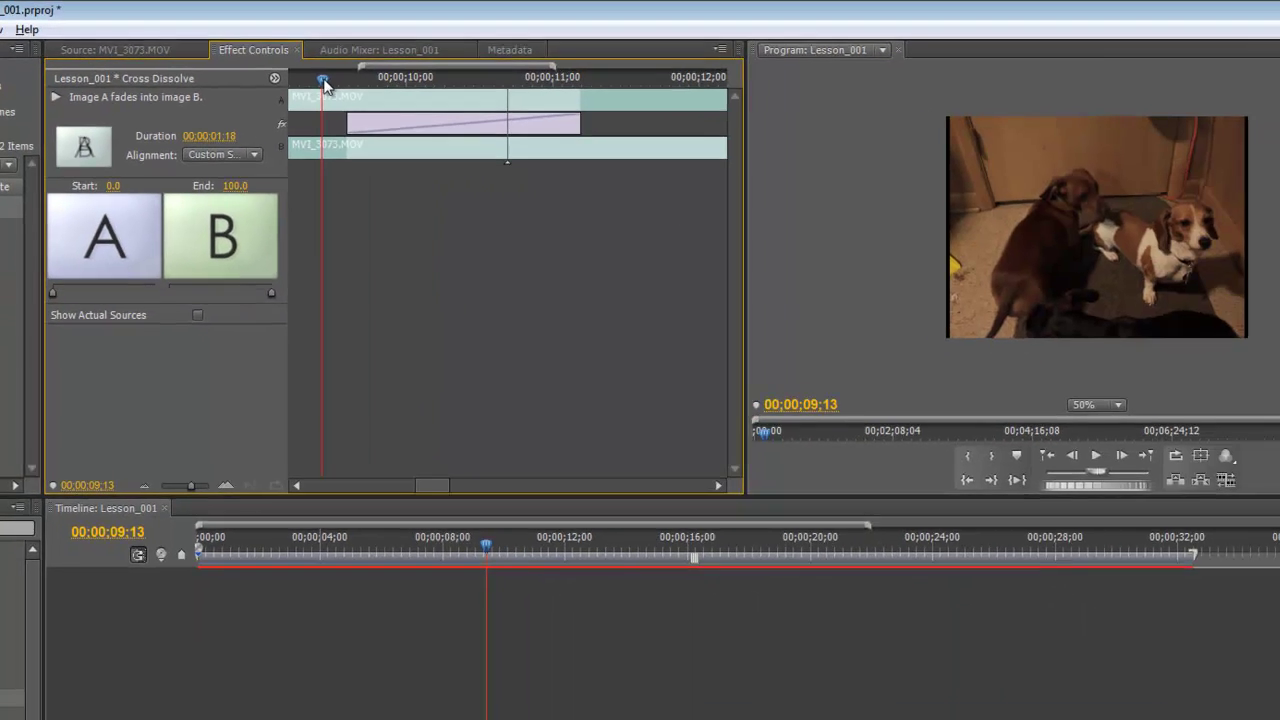
{"action": "mouse_move", "coordinate": [394, 76]}
{"action": "left_mouse_down"}
{"action": "mouse_move", "coordinate": [557, 77]}
{"action": "mouse_move", "coordinate": [382, 75]}
{"action": "left_mouse_up"}
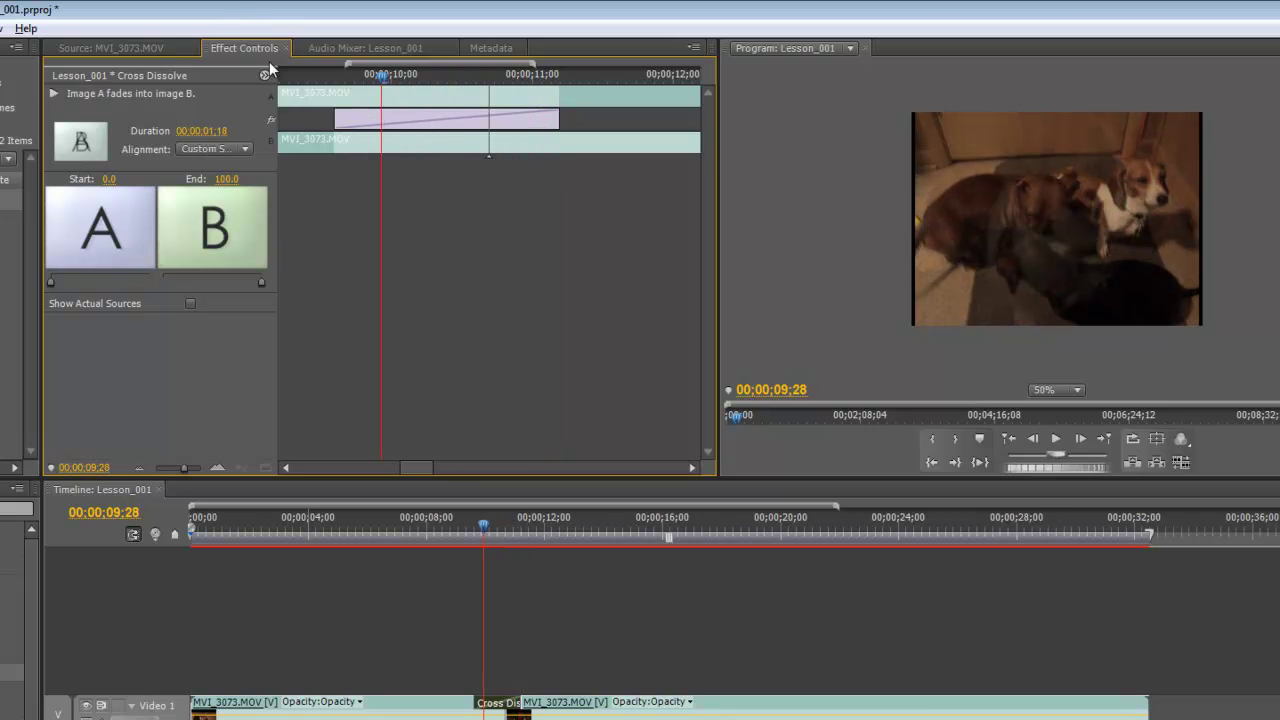
{"action": "left_click", "coordinate": [119, 45]}
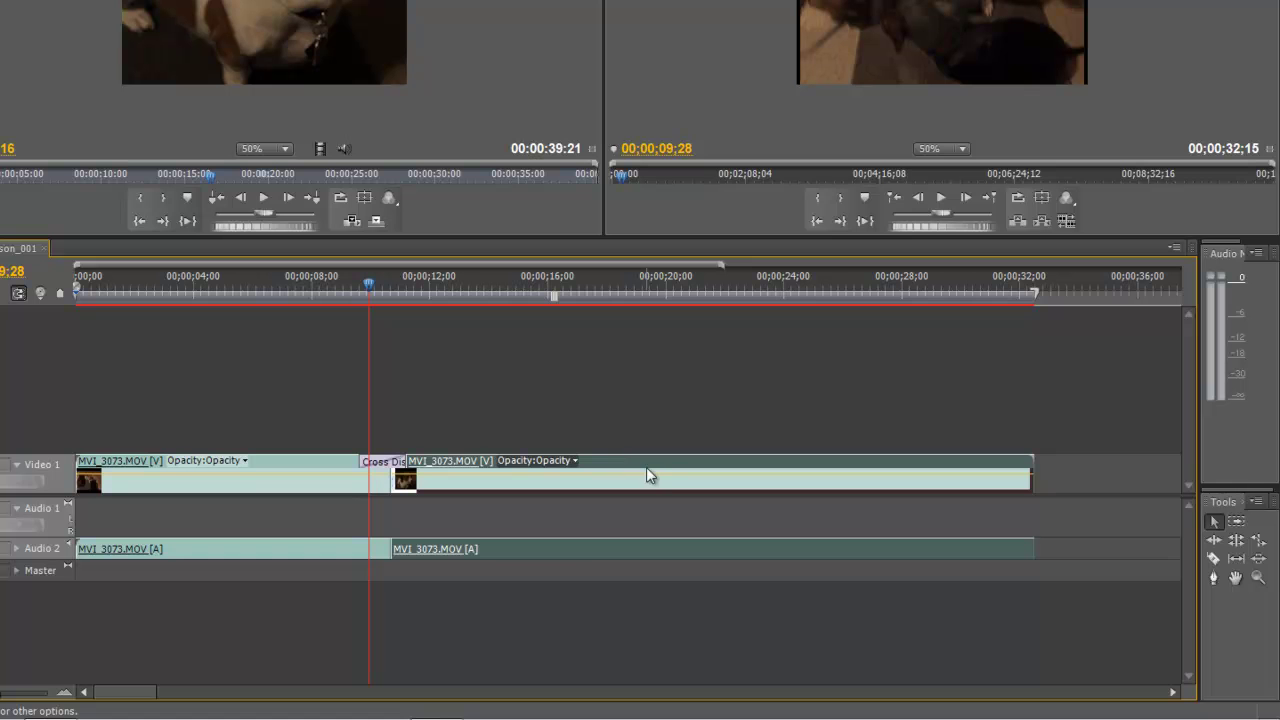
Razor-cut the second clip and select the piece after the split.
{"action": "key", "text": "p"}
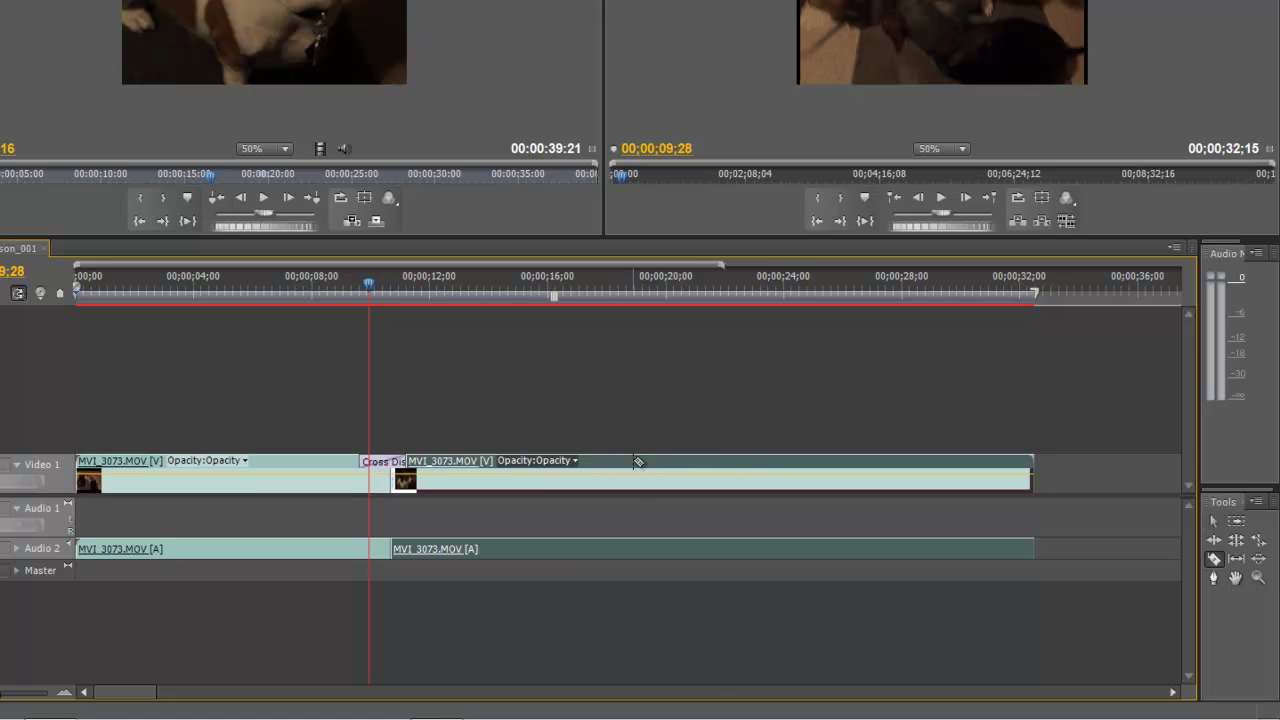
{"action": "left_click", "coordinate": [679, 466]}
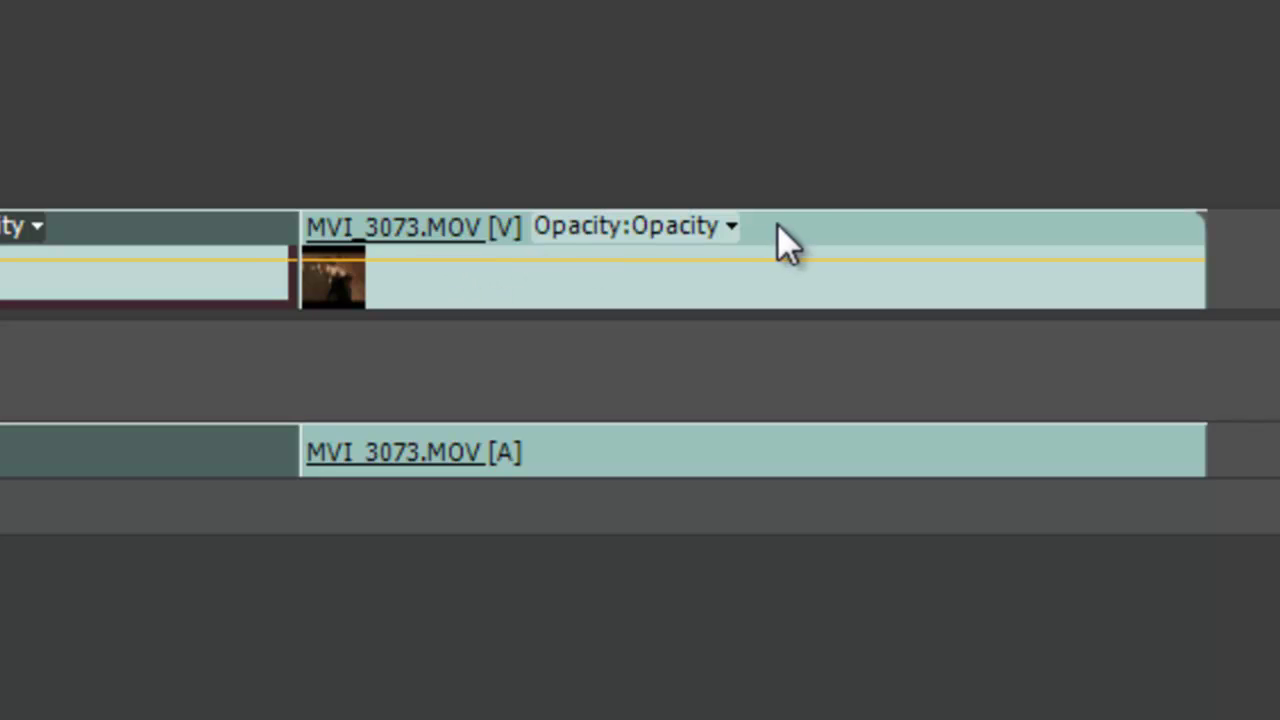
{"action": "left_click", "coordinate": [838, 228]}
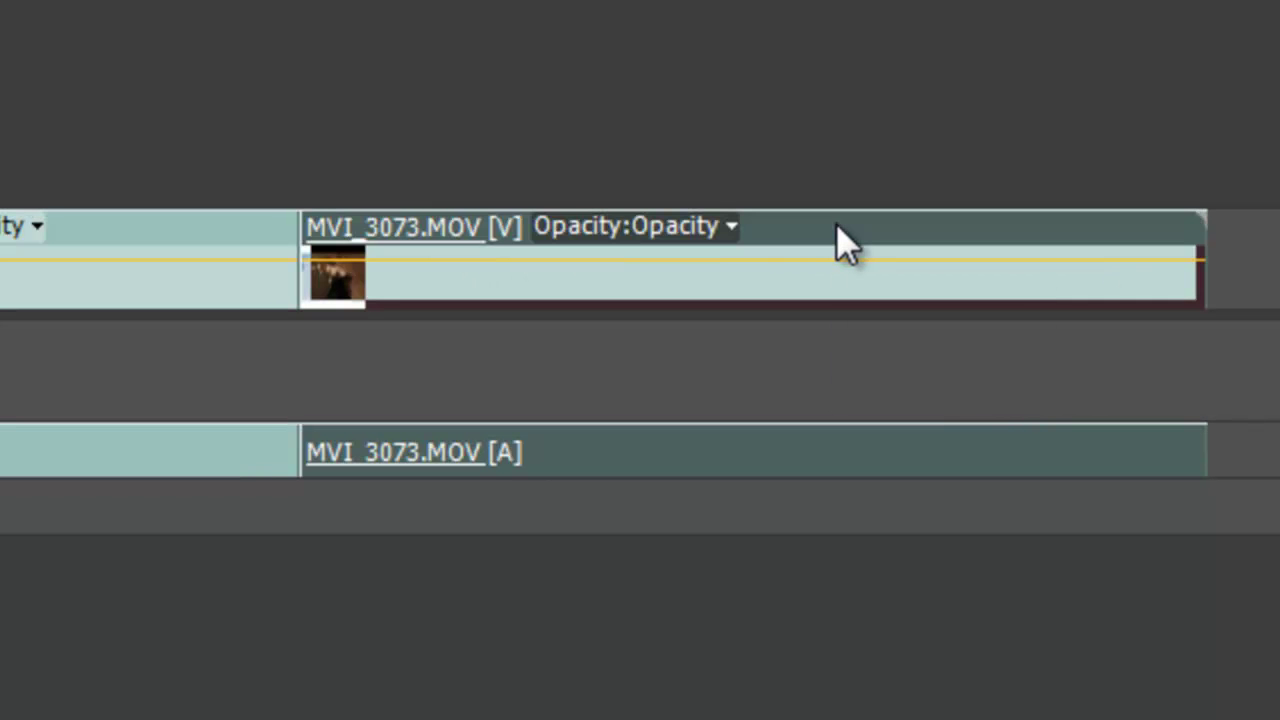
Move that piece to Video 2 with its audio on Audio 3, shifted 3;09 earlier.
{"action": "left_click_drag", "start_coordinate": [836, 224], "coordinate": [834, 172]}
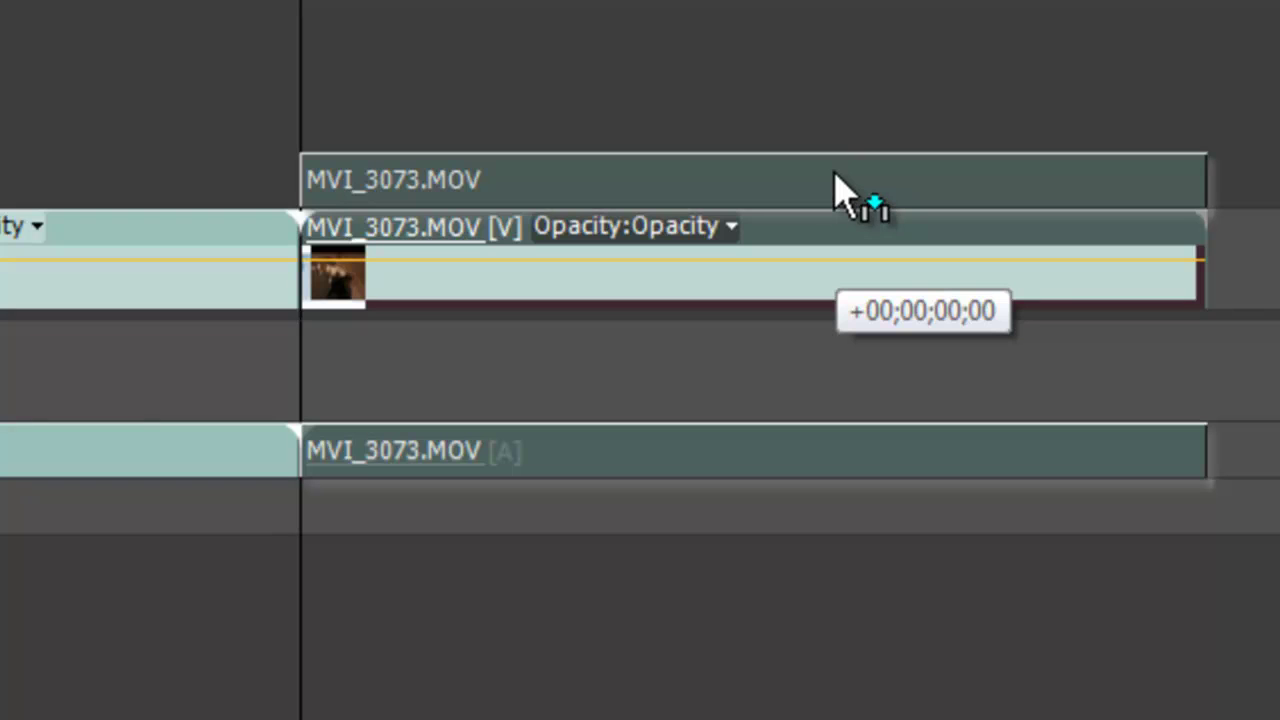
{"action": "left_click_drag", "start_coordinate": [835, 174], "coordinate": [838, 182]}
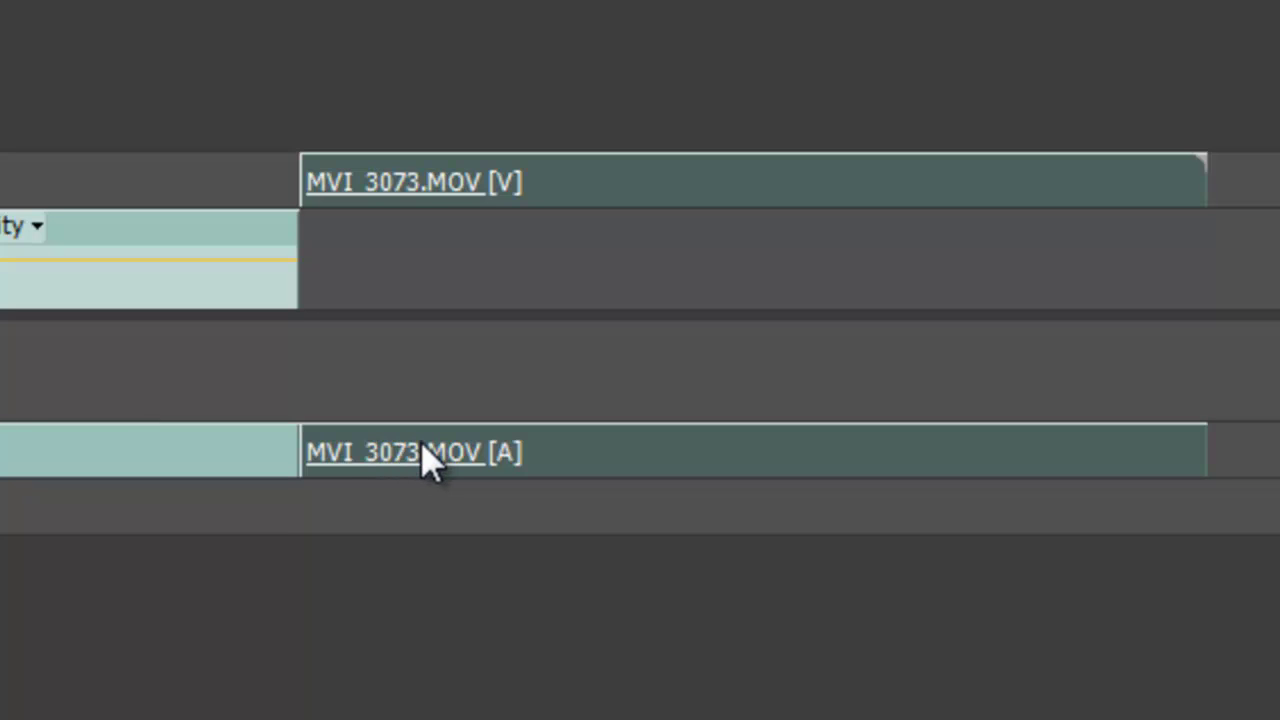
{"action": "left_click_drag", "start_coordinate": [423, 462], "coordinate": [442, 567]}
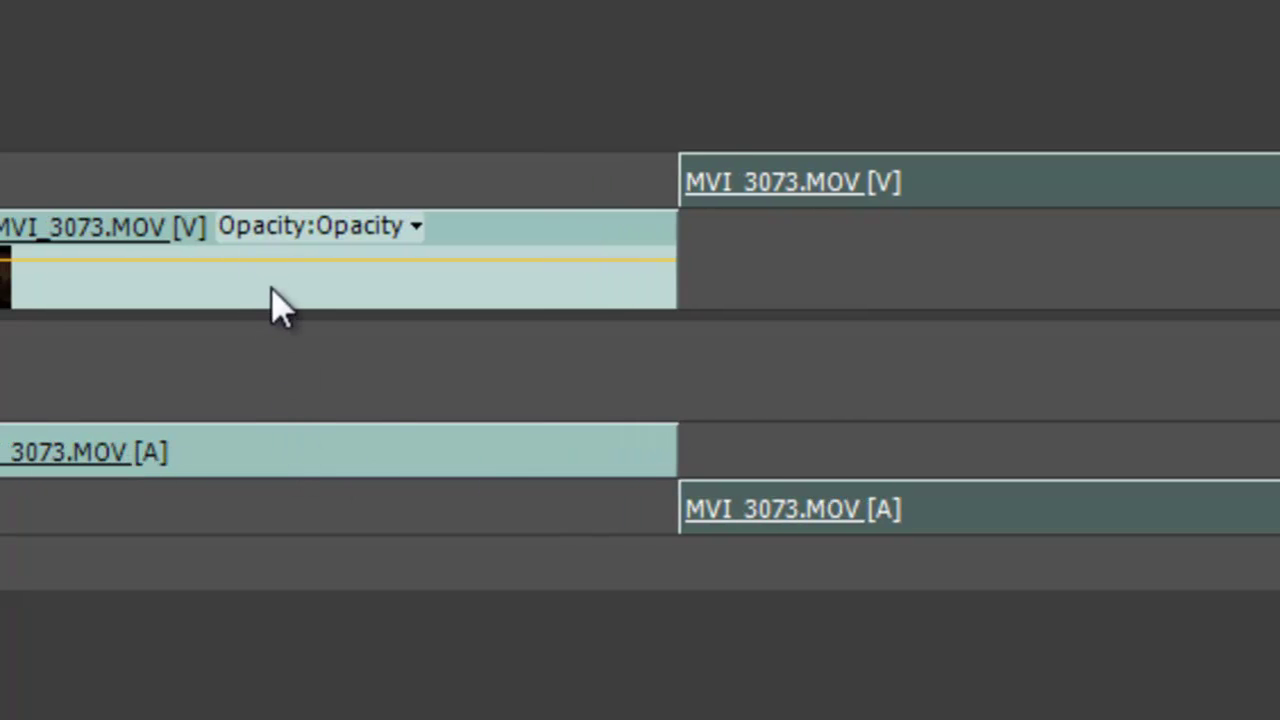
{"action": "left_click_drag", "start_coordinate": [885, 175], "coordinate": [673, 179]}
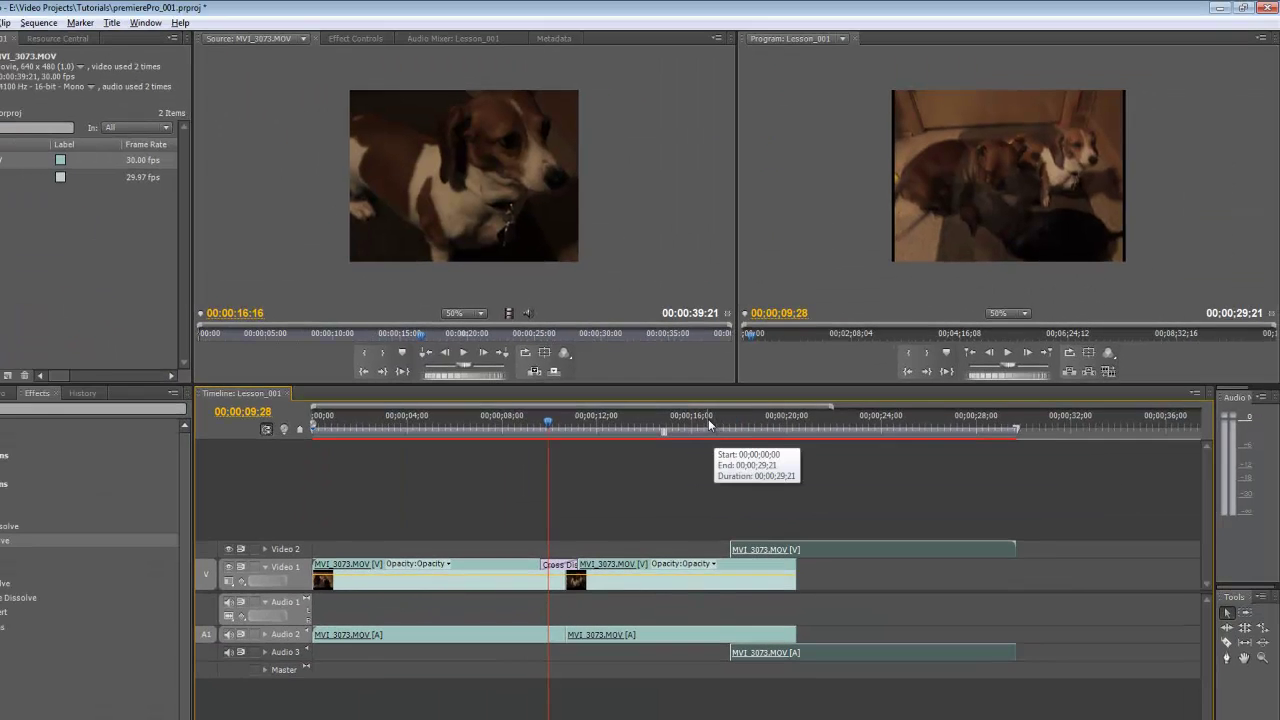
{"action": "mouse_move", "coordinate": [707, 419]}
{"action": "left_mouse_down"}
{"action": "mouse_move", "coordinate": [751, 424]}
{"action": "mouse_move", "coordinate": [711, 427]}
{"action": "mouse_move", "coordinate": [737, 425]}
{"action": "mouse_move", "coordinate": [723, 430]}
{"action": "left_mouse_up"}
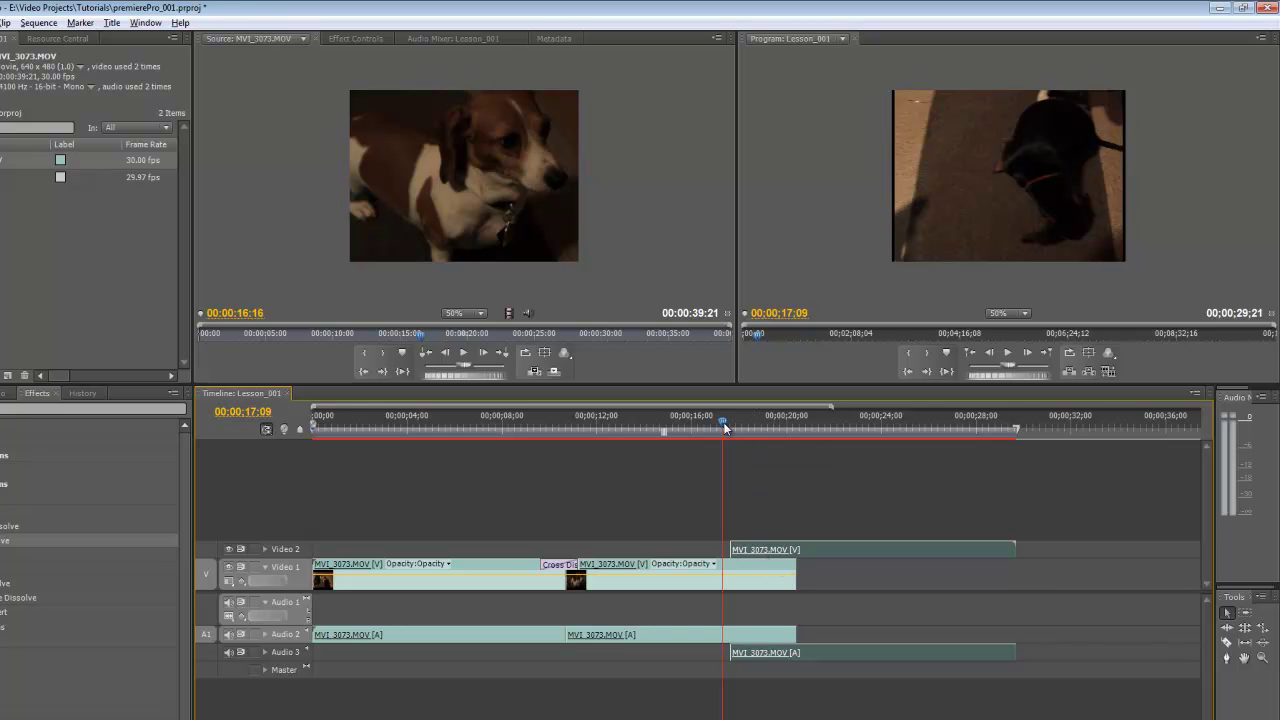
{"action": "left_click_drag", "start_coordinate": [730, 421], "coordinate": [754, 458]}
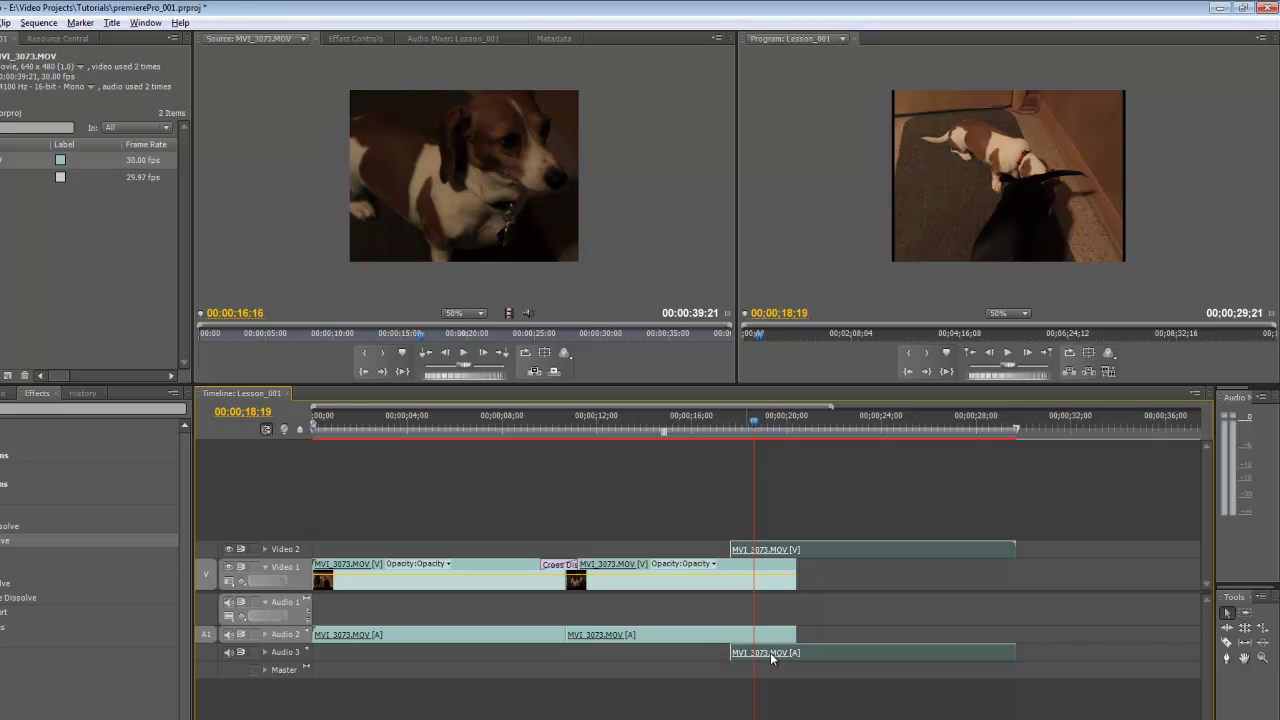
{"action": "mouse_move", "coordinate": [756, 425]}
{"action": "left_mouse_down"}
{"action": "mouse_move", "coordinate": [735, 427]}
{"action": "mouse_move", "coordinate": [758, 426]}
{"action": "left_mouse_up"}
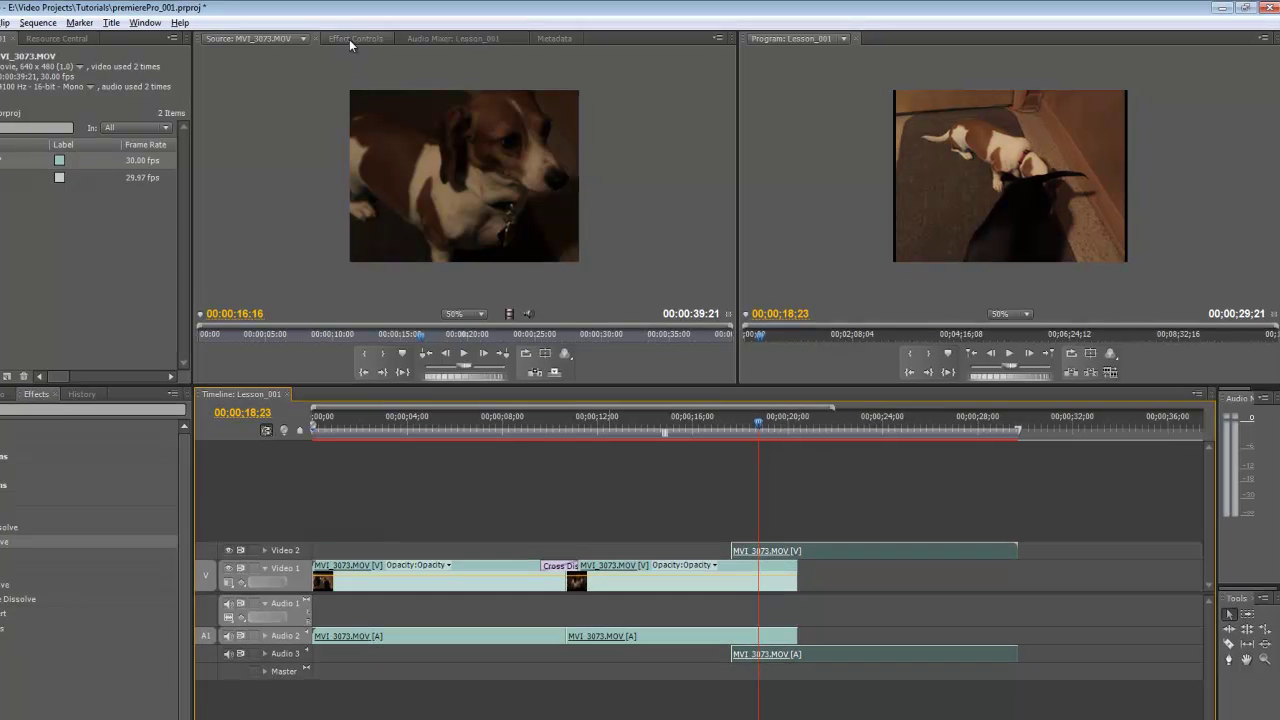
Show the Video 2 clip's Motion, Opacity, Time Remapping and Volume settings and scrub its frames.
{"action": "left_click", "coordinate": [350, 39]}
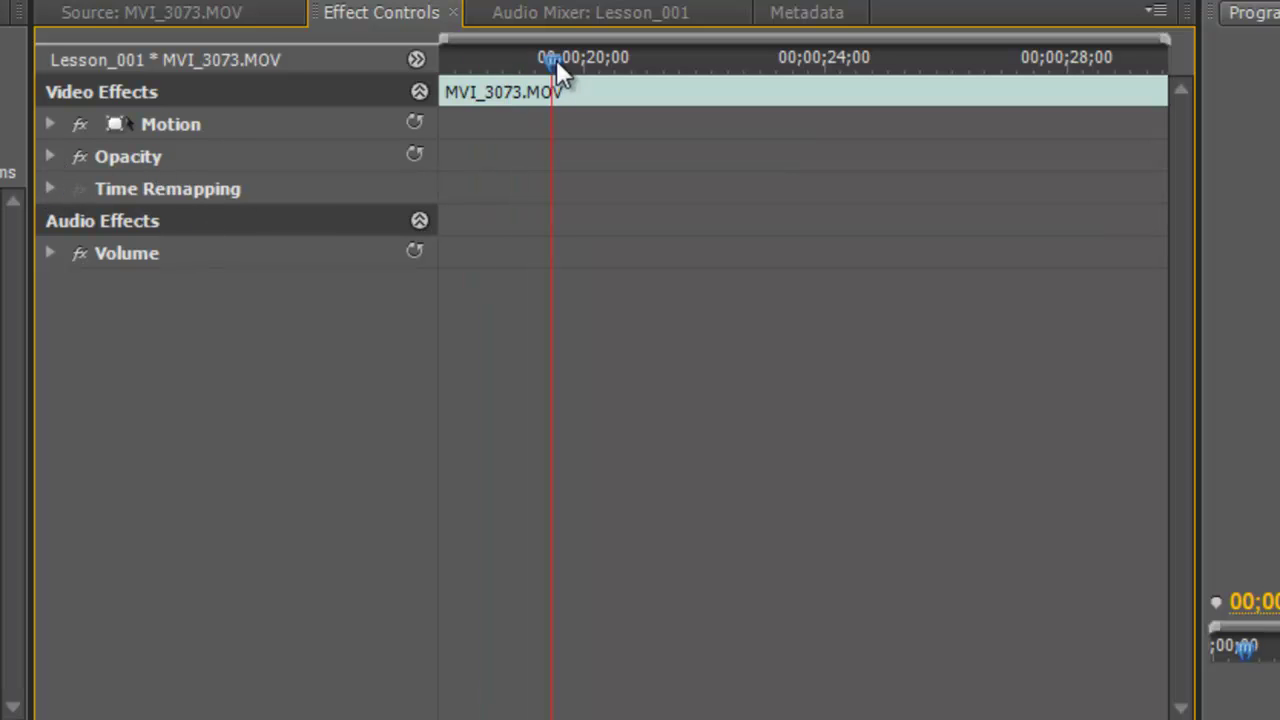
{"action": "left_click_drag", "start_coordinate": [886, 129], "coordinate": [504, 142]}
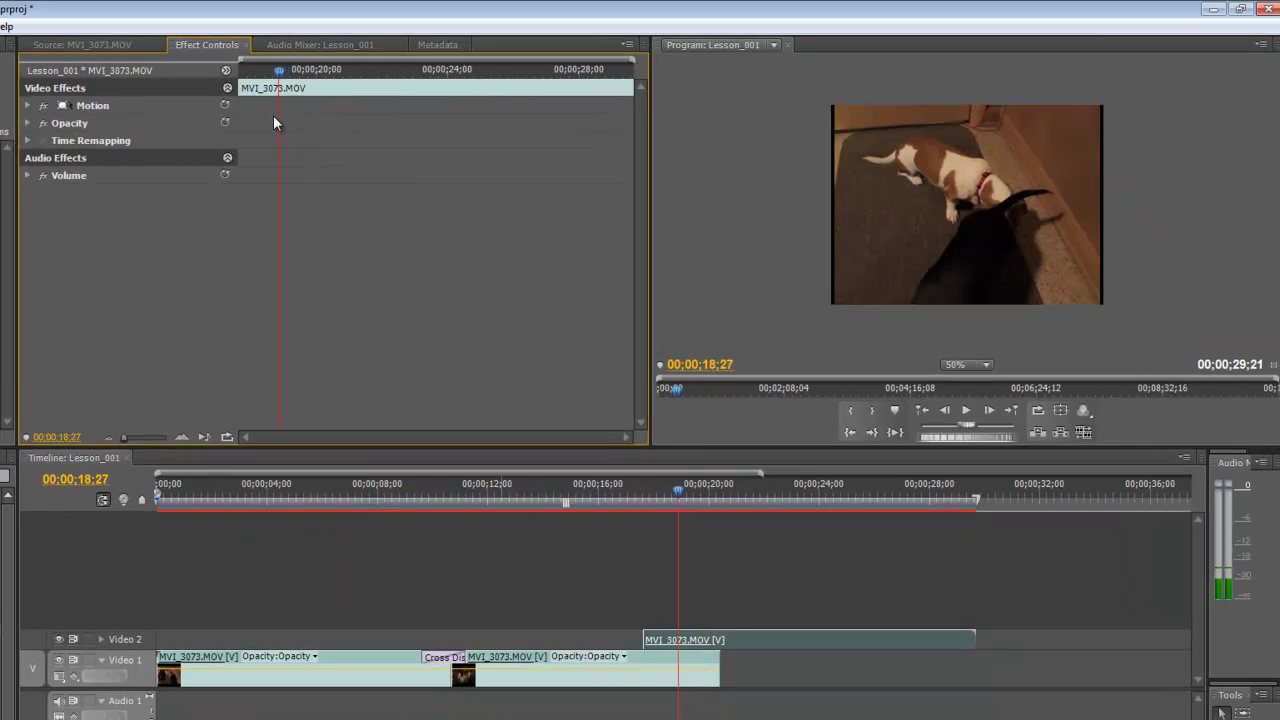
{"action": "left_click_drag", "start_coordinate": [275, 118], "coordinate": [386, 144]}
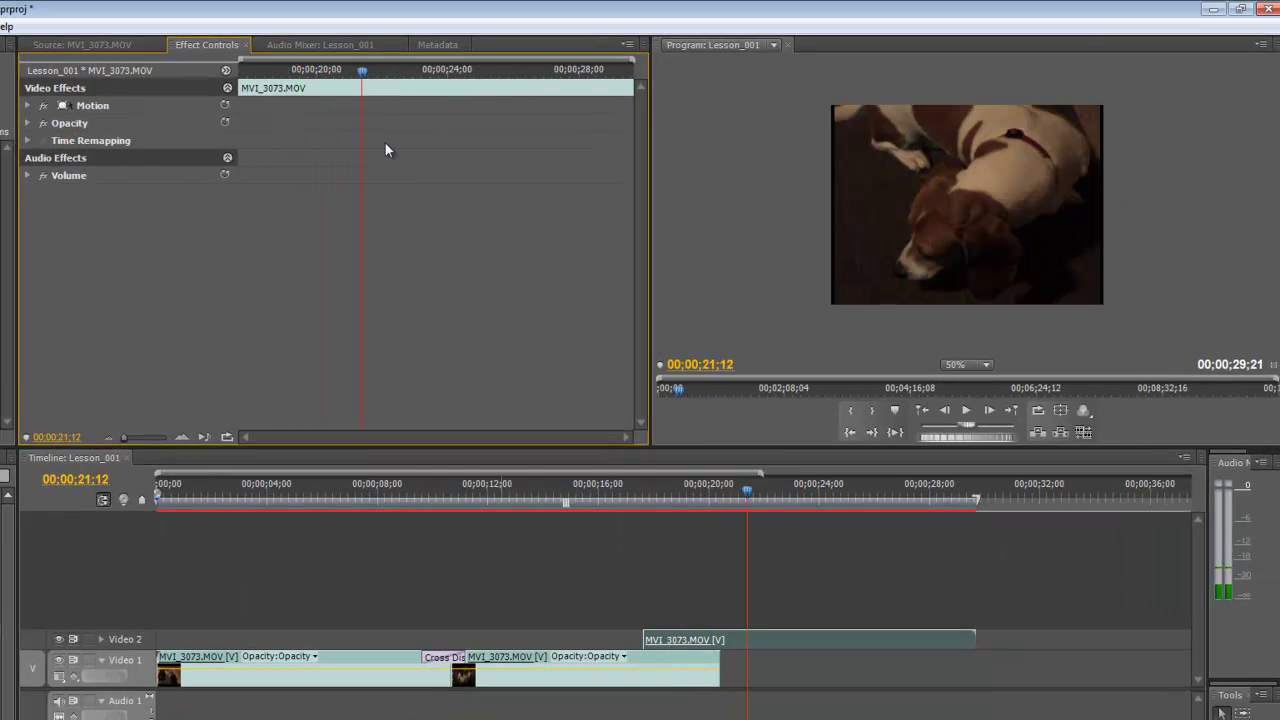
{"action": "left_click_drag", "start_coordinate": [719, 488], "coordinate": [850, 501]}
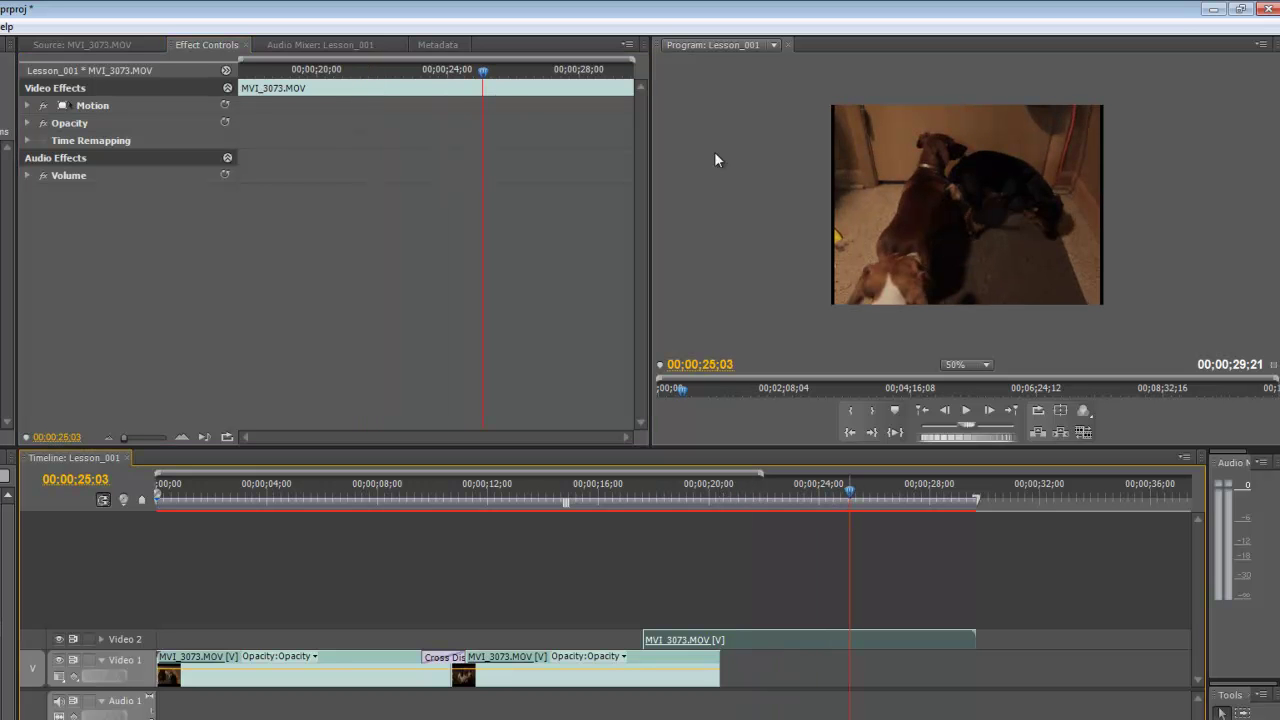
{"action": "left_click_drag", "start_coordinate": [482, 74], "coordinate": [220, 103]}
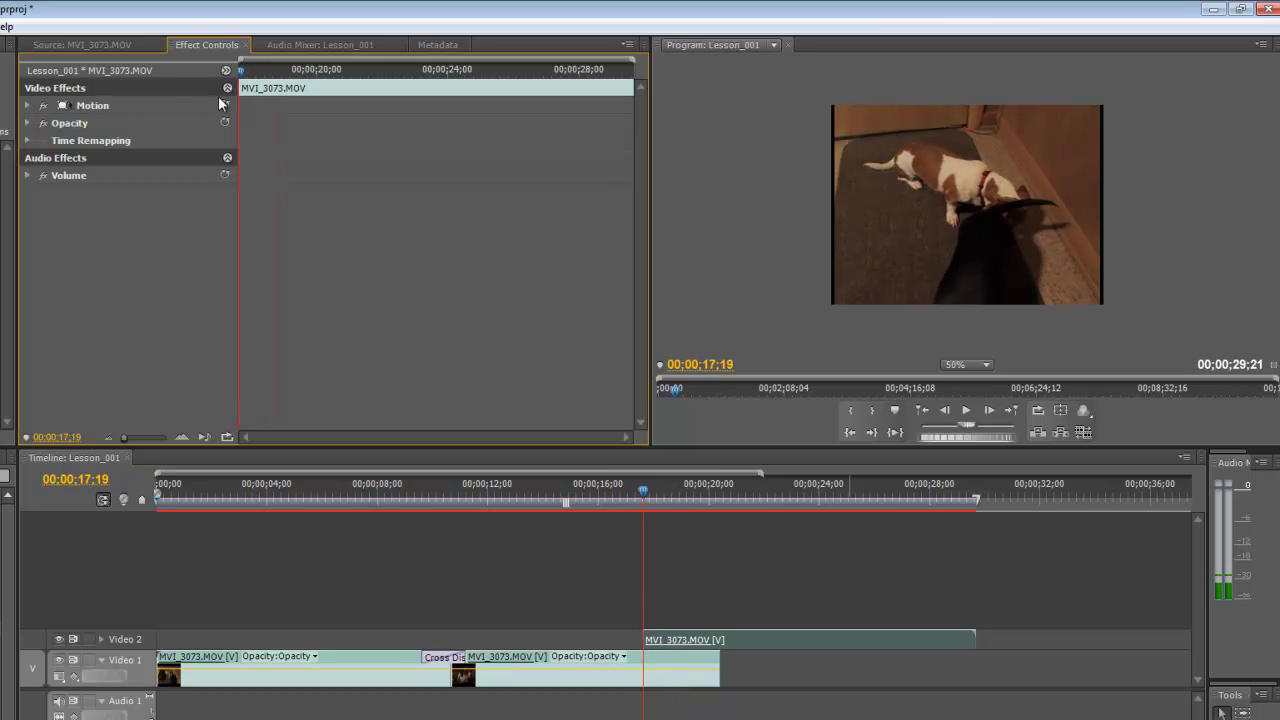
Set the Video 2 clip's Opacity to 32.0% and preview the overlay.
{"action": "left_click", "coordinate": [28, 123]}
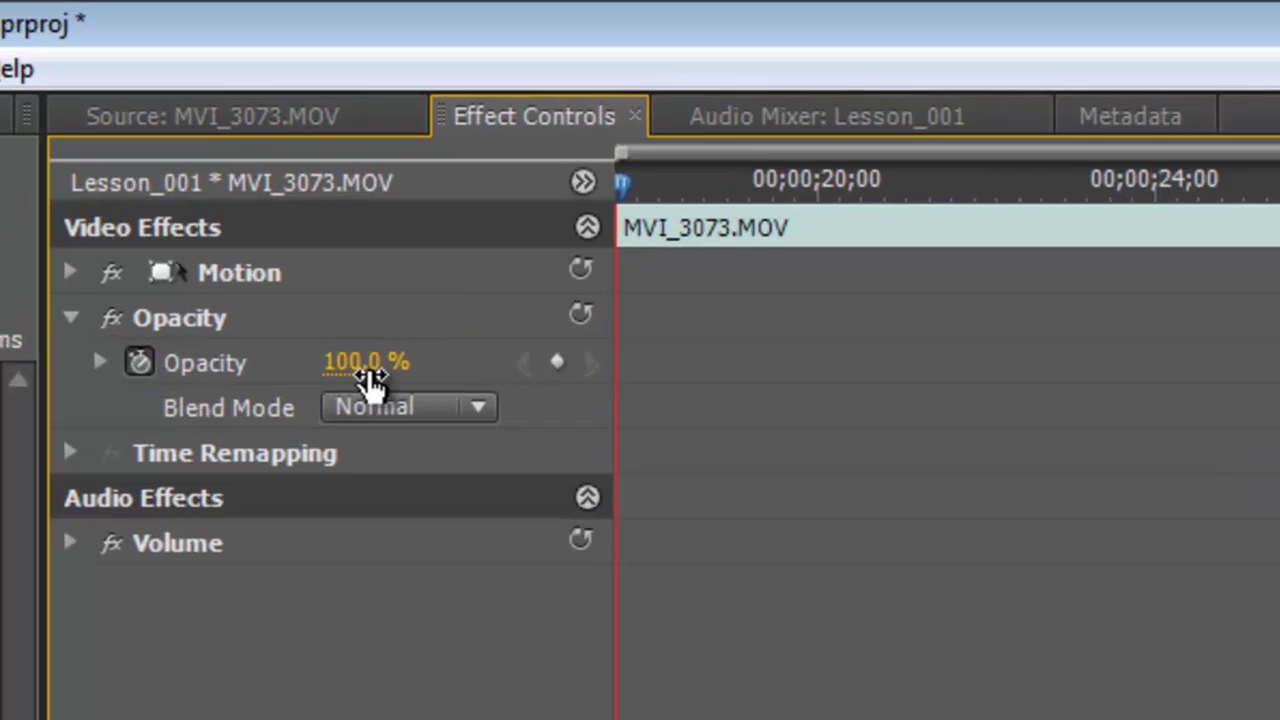
{"action": "left_click_drag", "start_coordinate": [140, 141], "coordinate": [135, 142]}
{"action": "left_click_drag", "start_coordinate": [323, 395], "coordinate": [290, 411]}
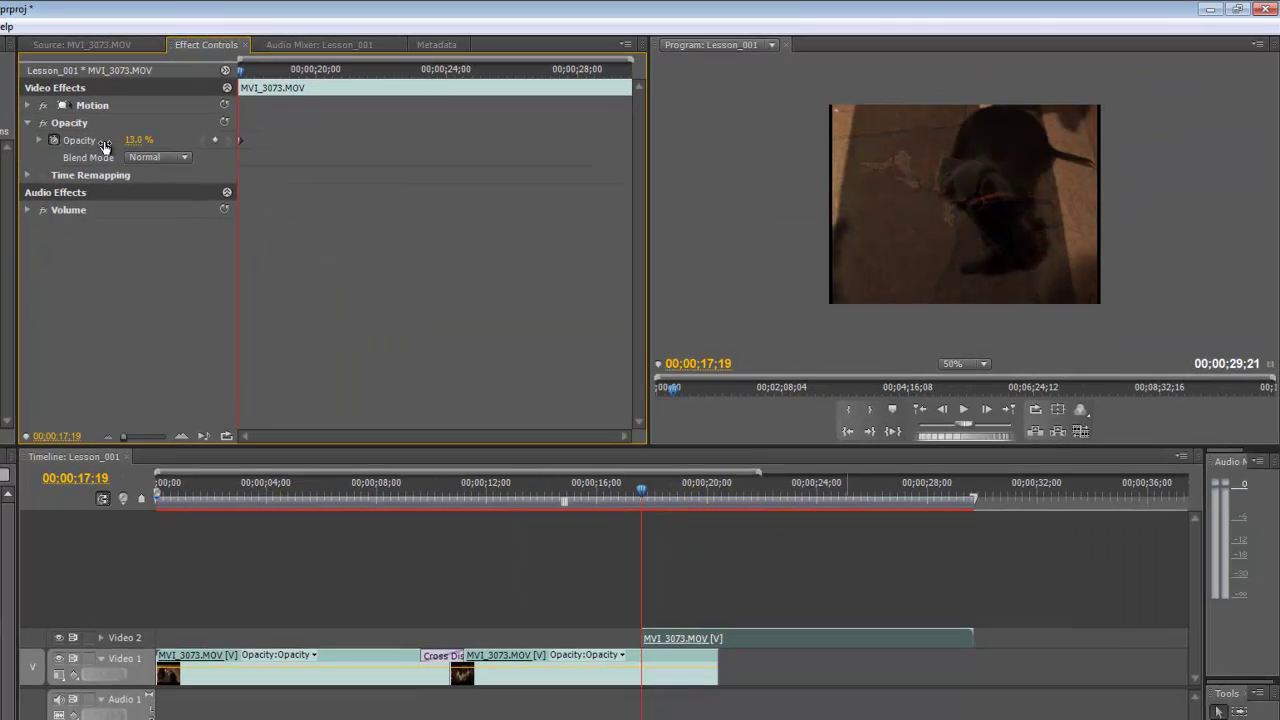
{"action": "left_click_drag", "start_coordinate": [104, 147], "coordinate": [128, 145]}
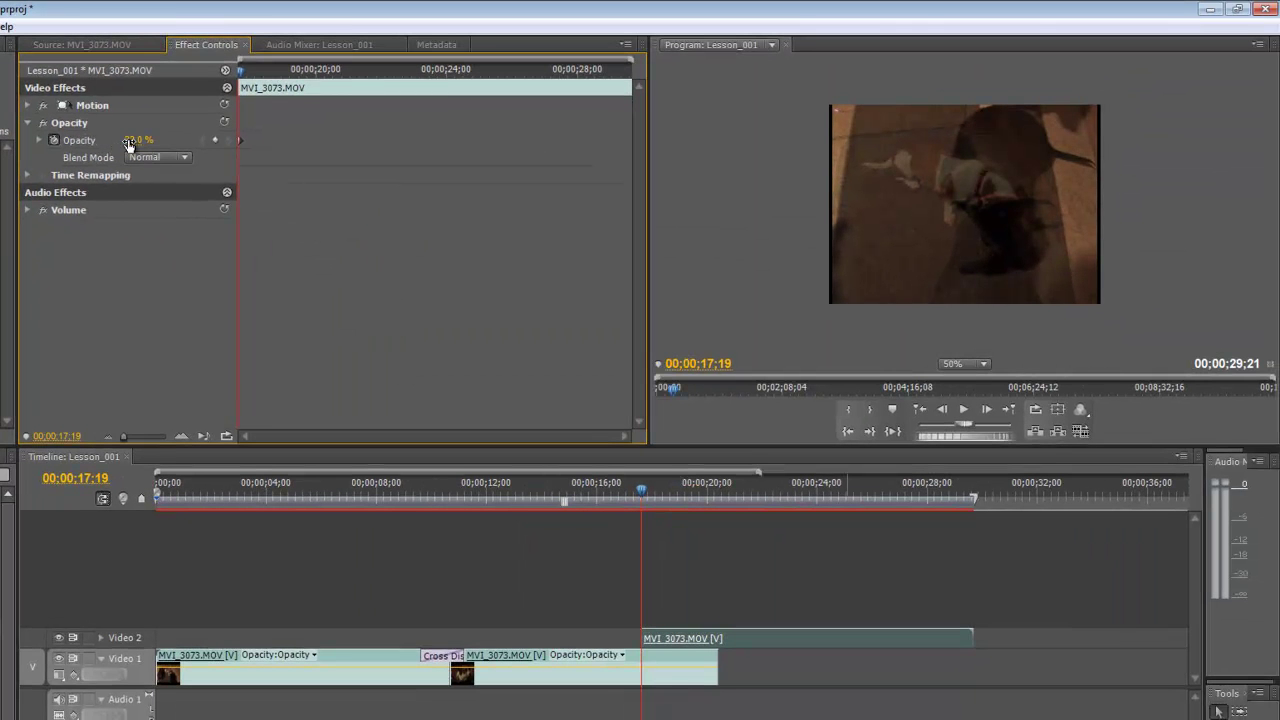
{"action": "left_click_drag", "start_coordinate": [650, 494], "coordinate": [731, 514]}
Set the Video 2 clip's Blend Mode to Vivid Light.
{"action": "left_click", "coordinate": [184, 157]}
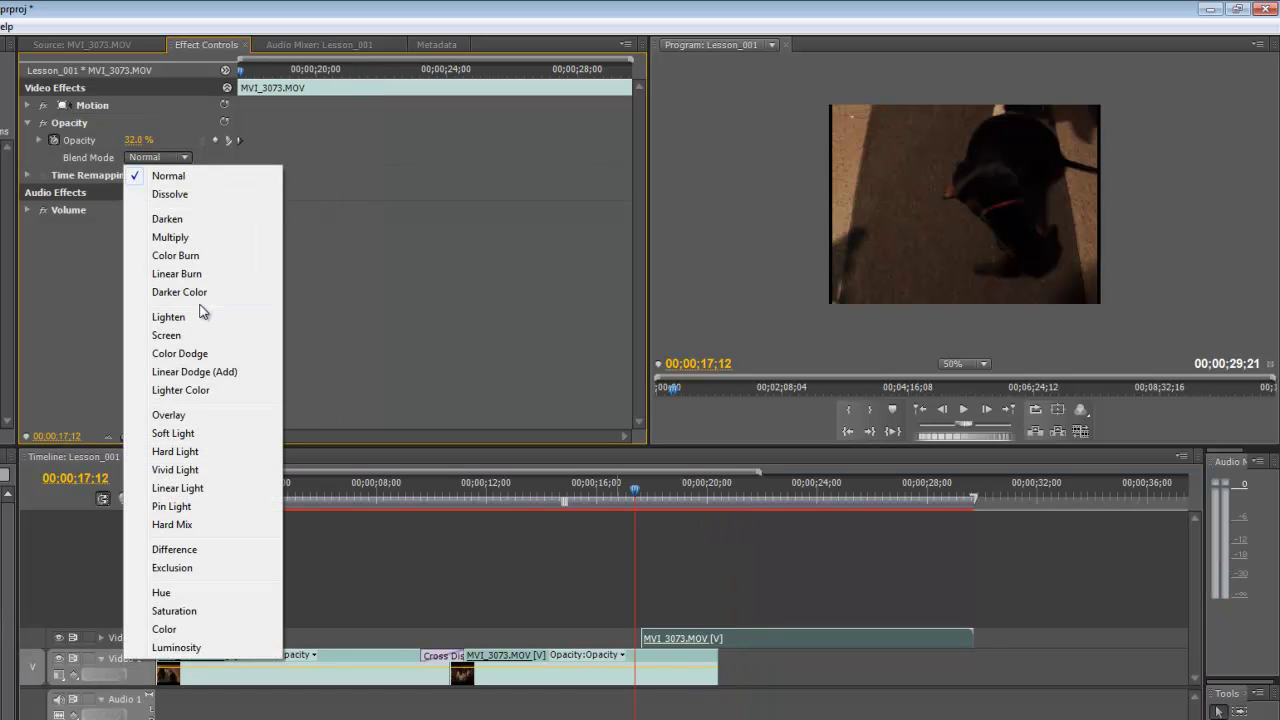
{"action": "left_click", "coordinate": [305, 281]}
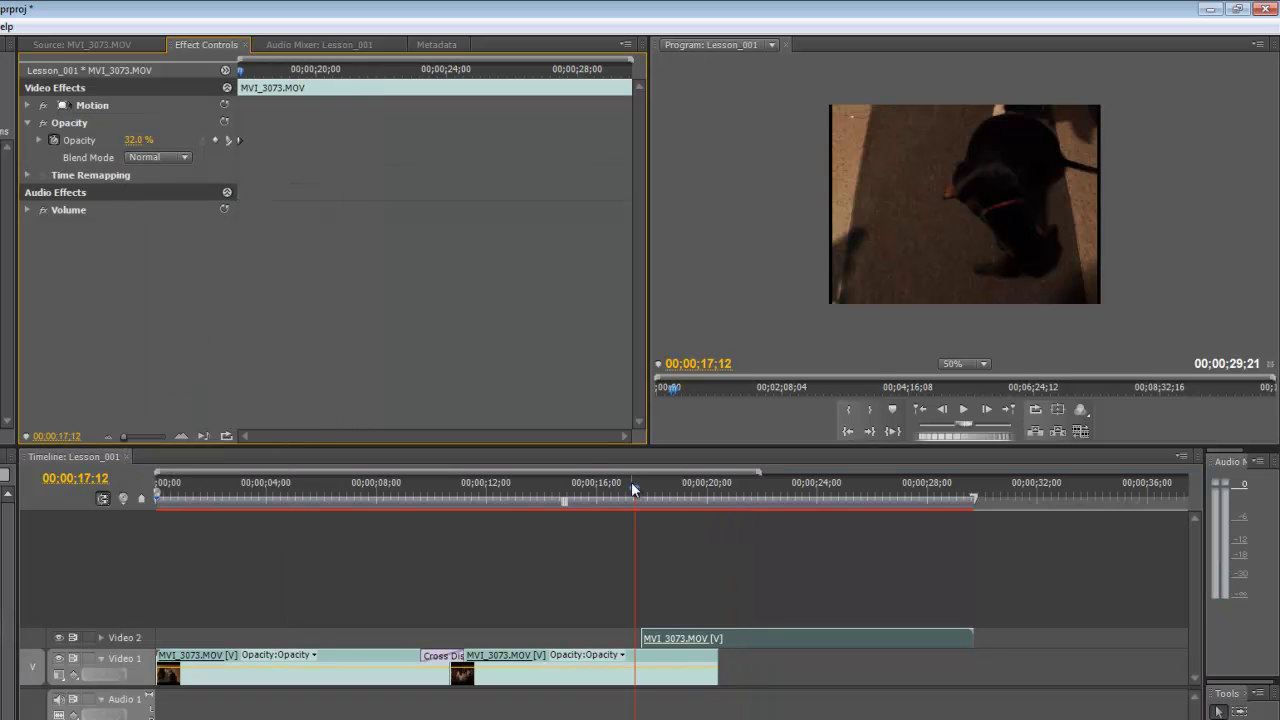
{"action": "left_click_drag", "start_coordinate": [631, 482], "coordinate": [662, 488]}
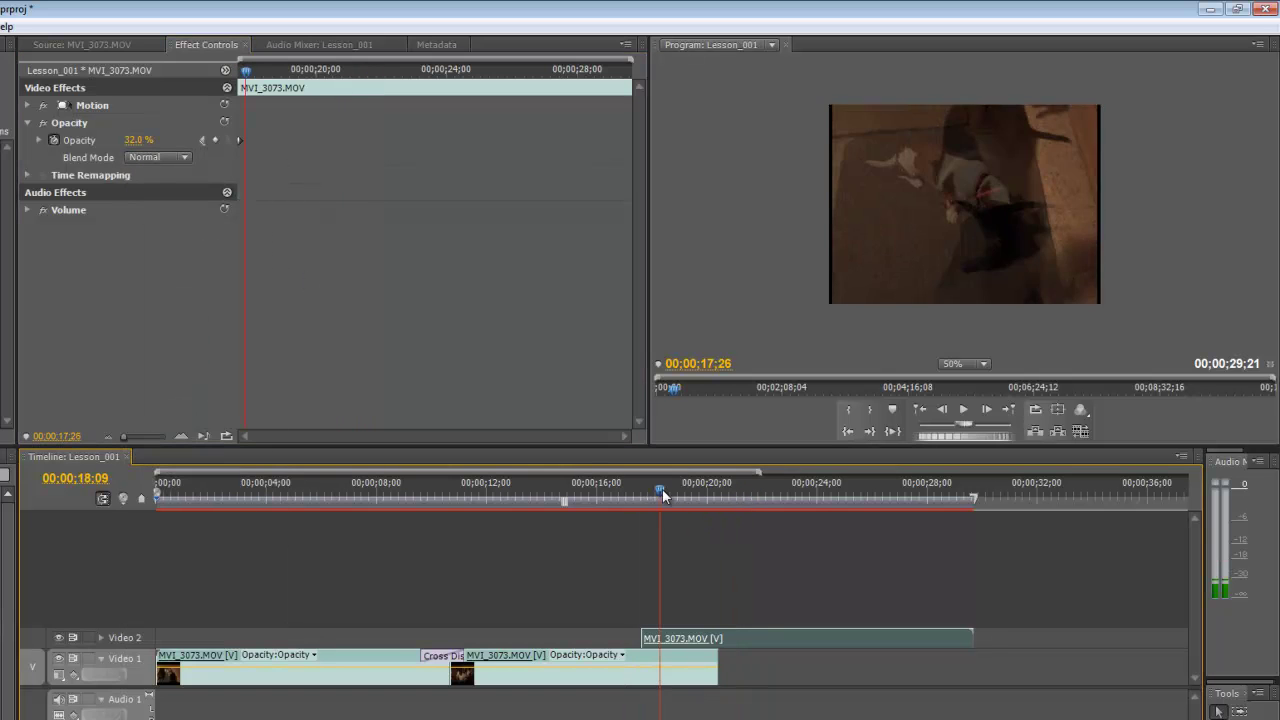
{"action": "left_click", "coordinate": [182, 157]}
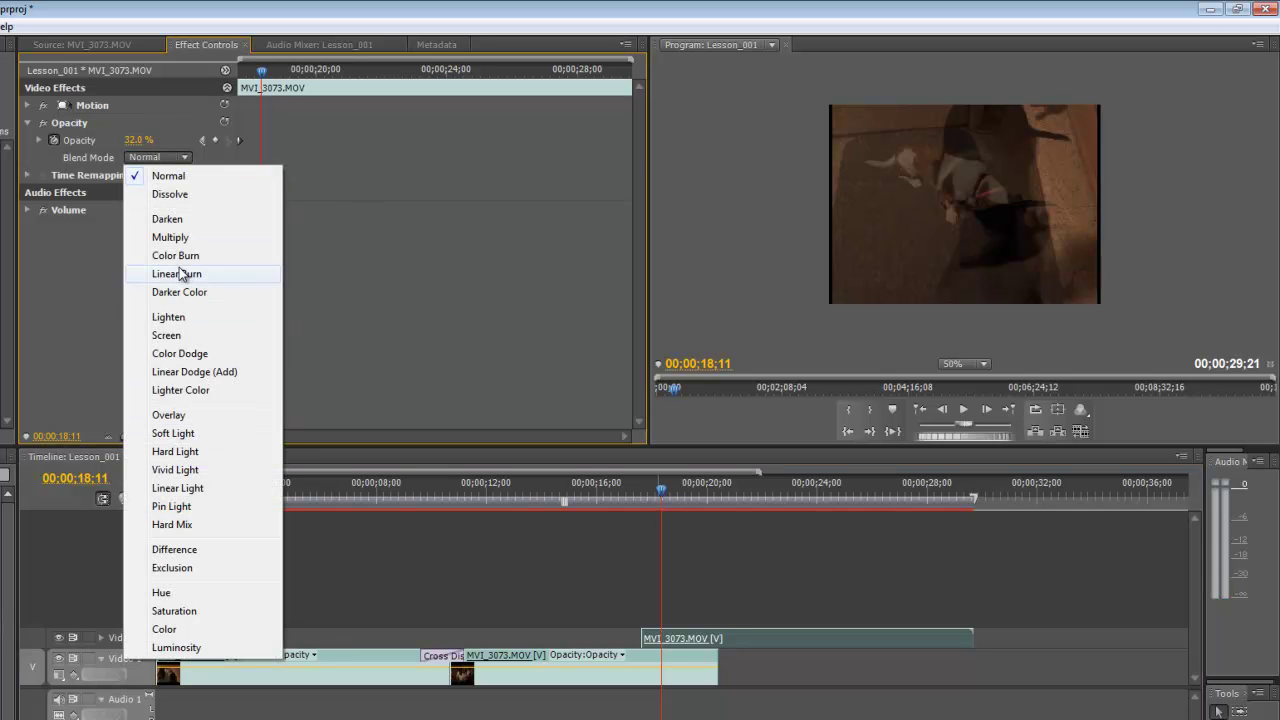
{"action": "left_click", "coordinate": [202, 471]}
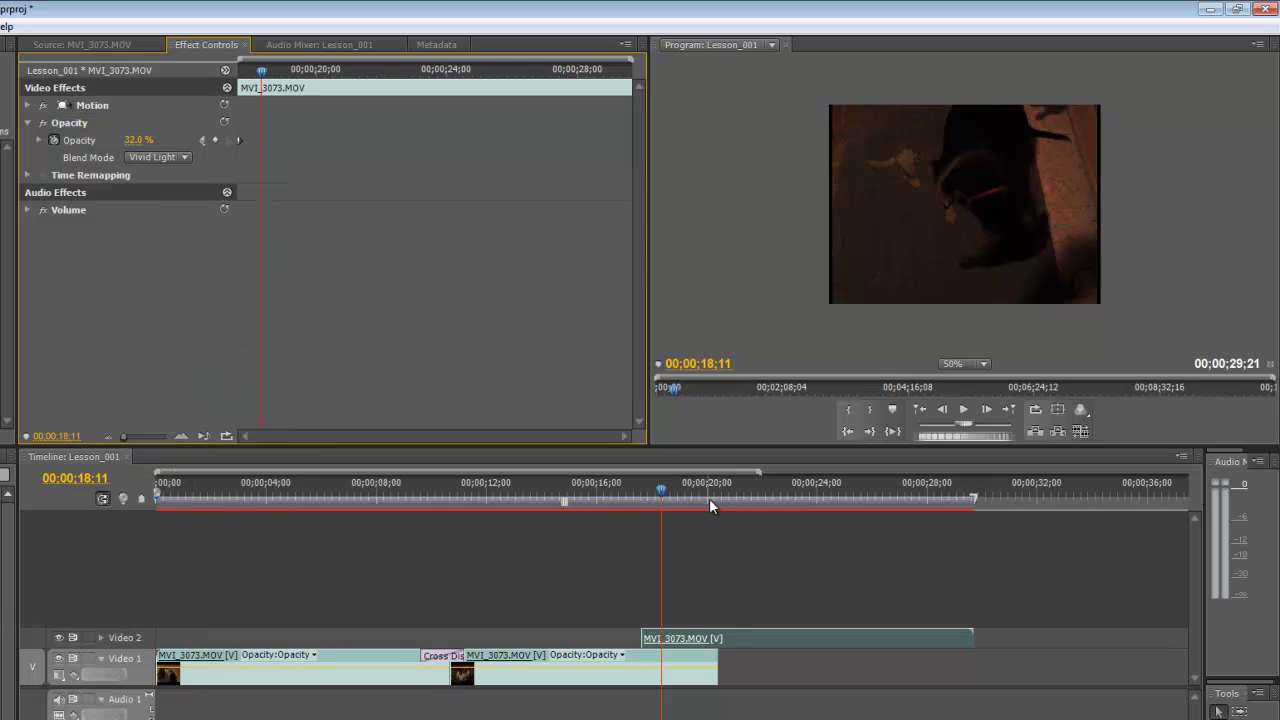